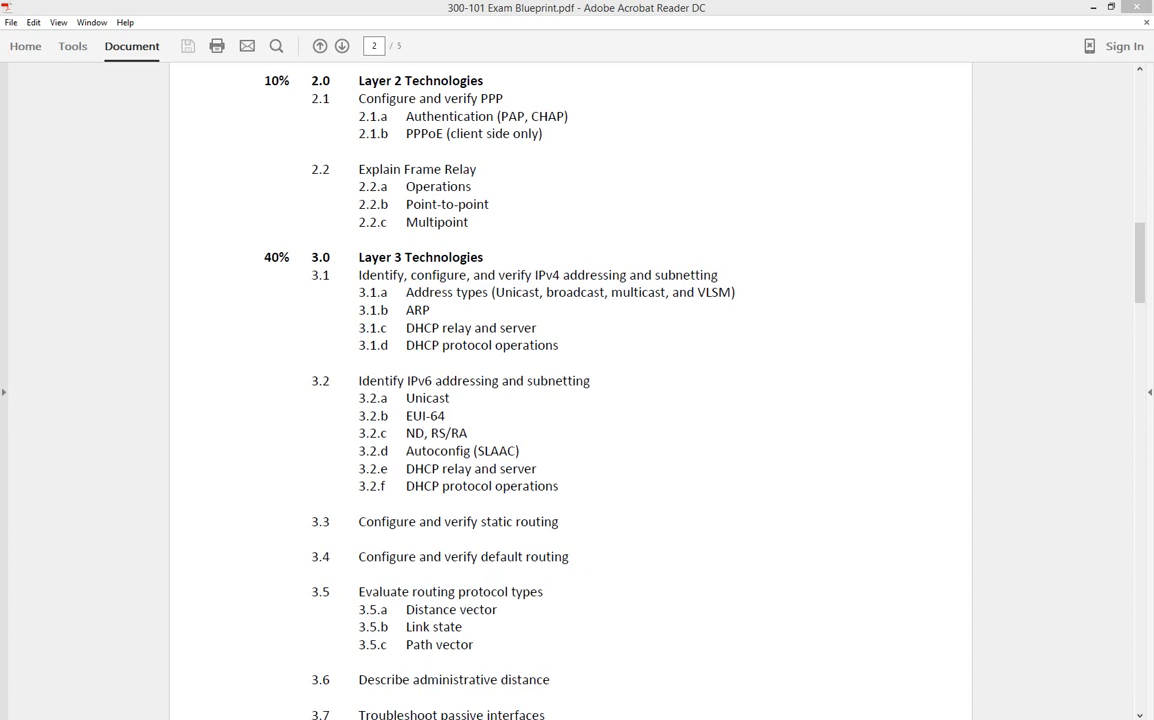
Step: Review the 'Configure and verify PPP' objective in the PPP notes, shown full screen
{"action": "left_click_drag", "start_coordinate": [568, 116], "coordinate": [383, 100]}
{"action": "left_click", "coordinate": [641, 143]}
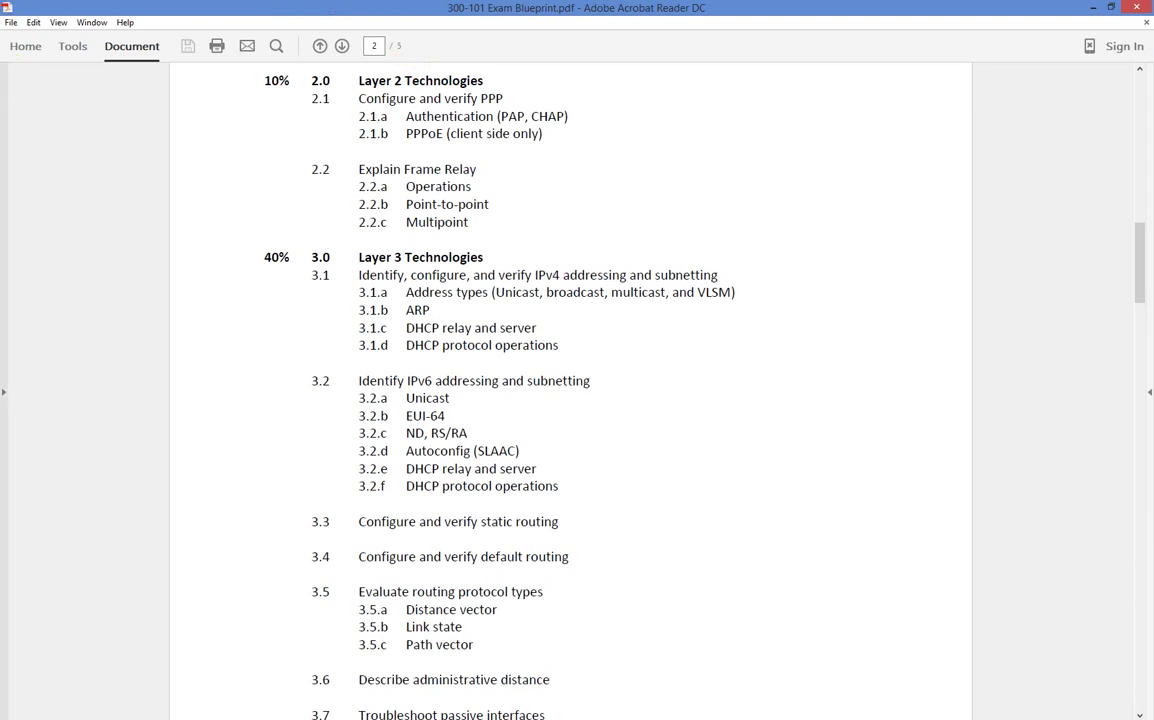
{"action": "left_click_drag", "start_coordinate": [0, 276], "coordinate": [649, 5]}
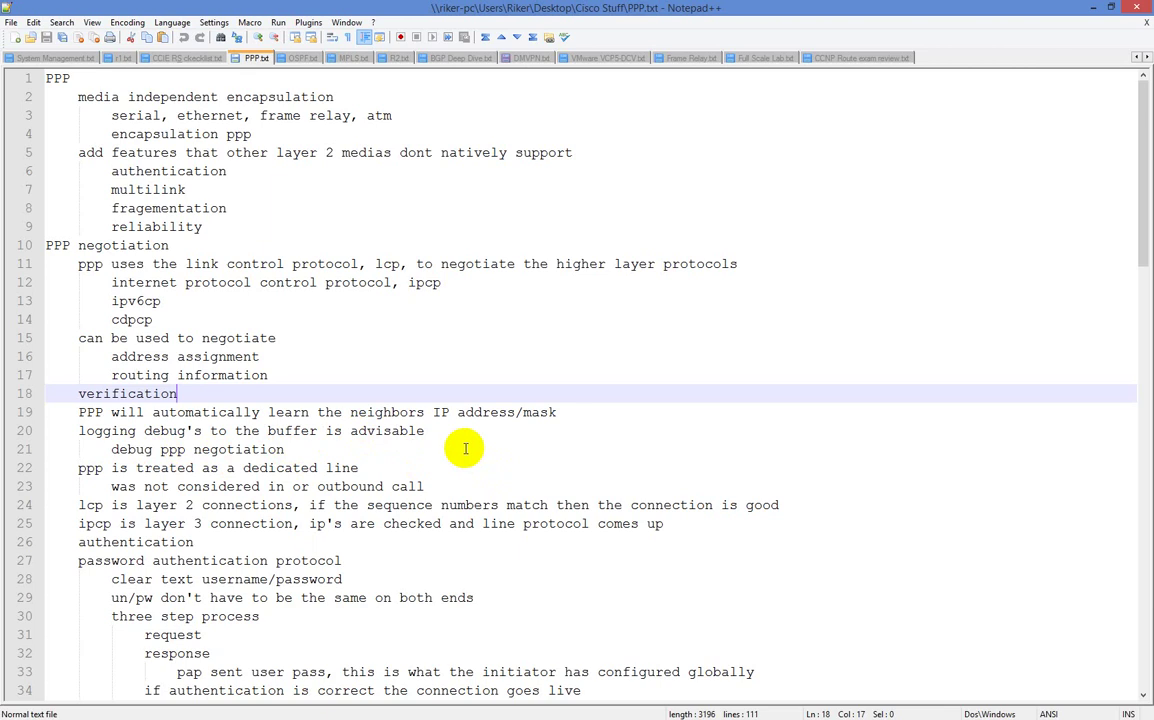
{"action": "scroll", "coordinate": [465, 449], "scroll_direction": "down", "scroll_amount": 1}
{"action": "scroll", "coordinate": [465, 449], "scroll_direction": "up", "scroll_amount": 1}
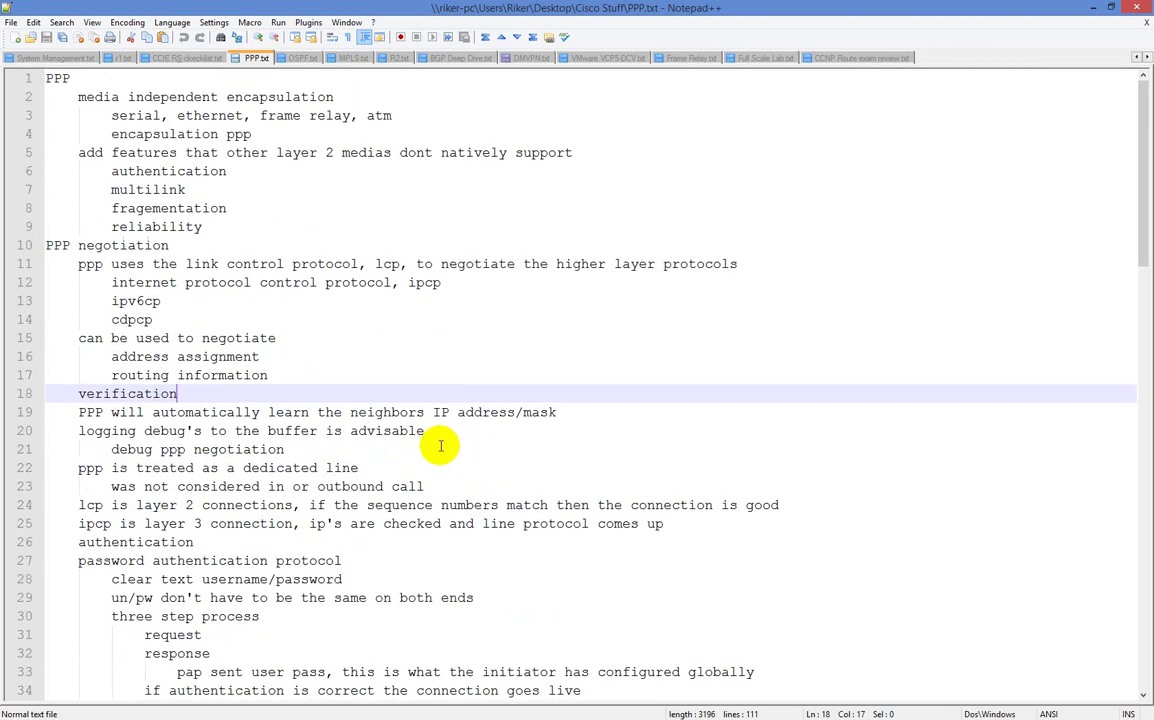
Step: Put away the notes and blueprint to reveal the lab, then clear R6's console output
{"action": "left_click", "coordinate": [1107, 8]}
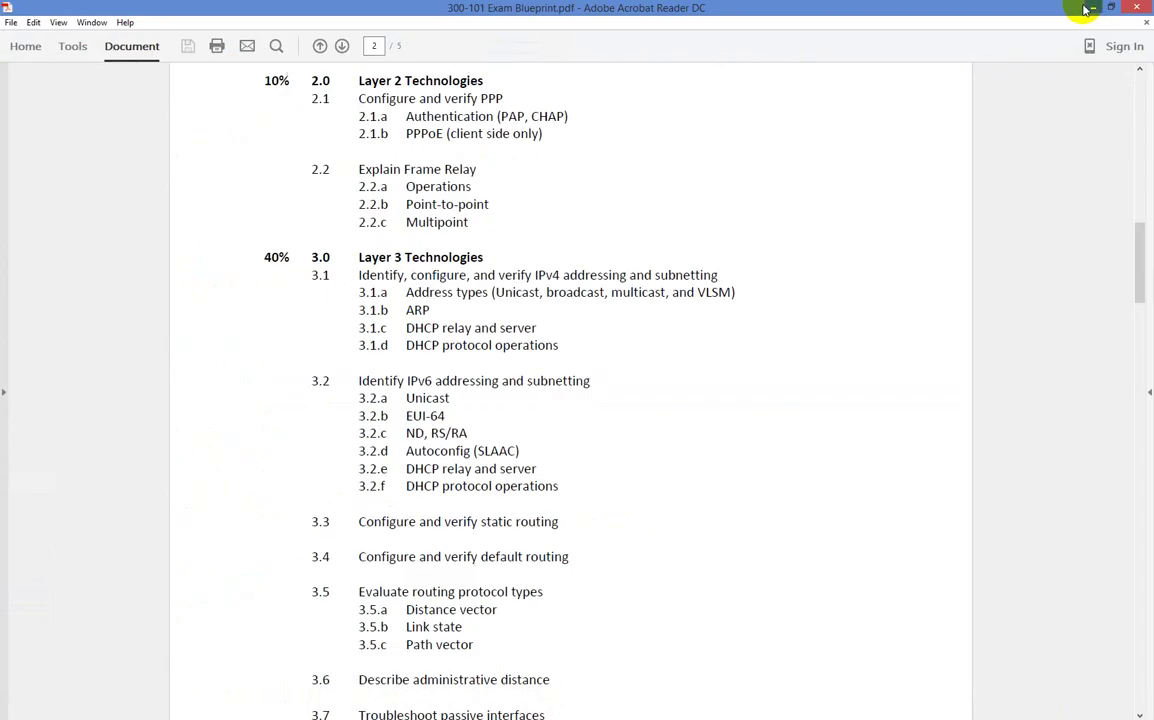
{"action": "left_click", "coordinate": [1090, 7]}
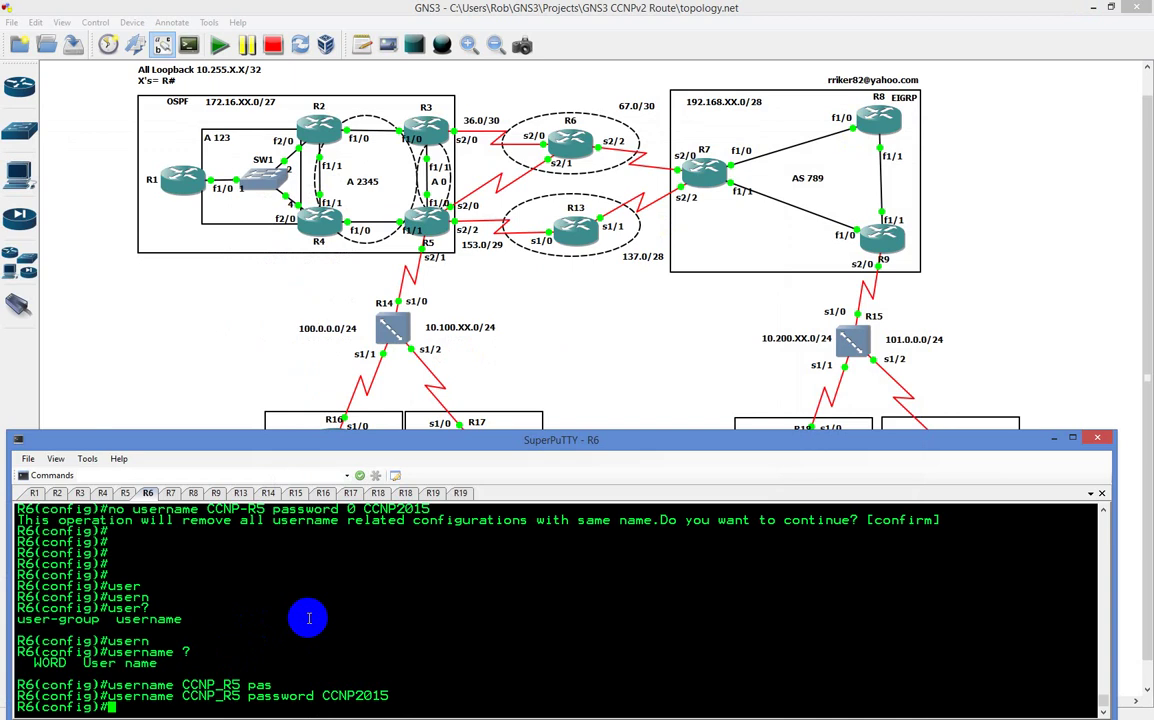
{"action": "key", "text": "Return"}
{"action": "key", "text": "Return"}
{"action": "key", "text": "Return"}
{"action": "key", "text": "Return"}
{"action": "key", "text": "Return"}
{"action": "key", "text": "Return"}
{"action": "key", "text": "Return"}
{"action": "key", "text": "Return"}
{"action": "key", "text": "Return"}
{"action": "key", "text": "Return"}
{"action": "key", "text": "Return"}
{"action": "key", "text": "Return"}
{"action": "key", "text": "Return"}
{"action": "key", "text": "Return"}
{"action": "key", "text": "Return"}
{"action": "key", "text": "Return"}
{"action": "key", "text": "Return"}
{"action": "key", "text": "Return"}
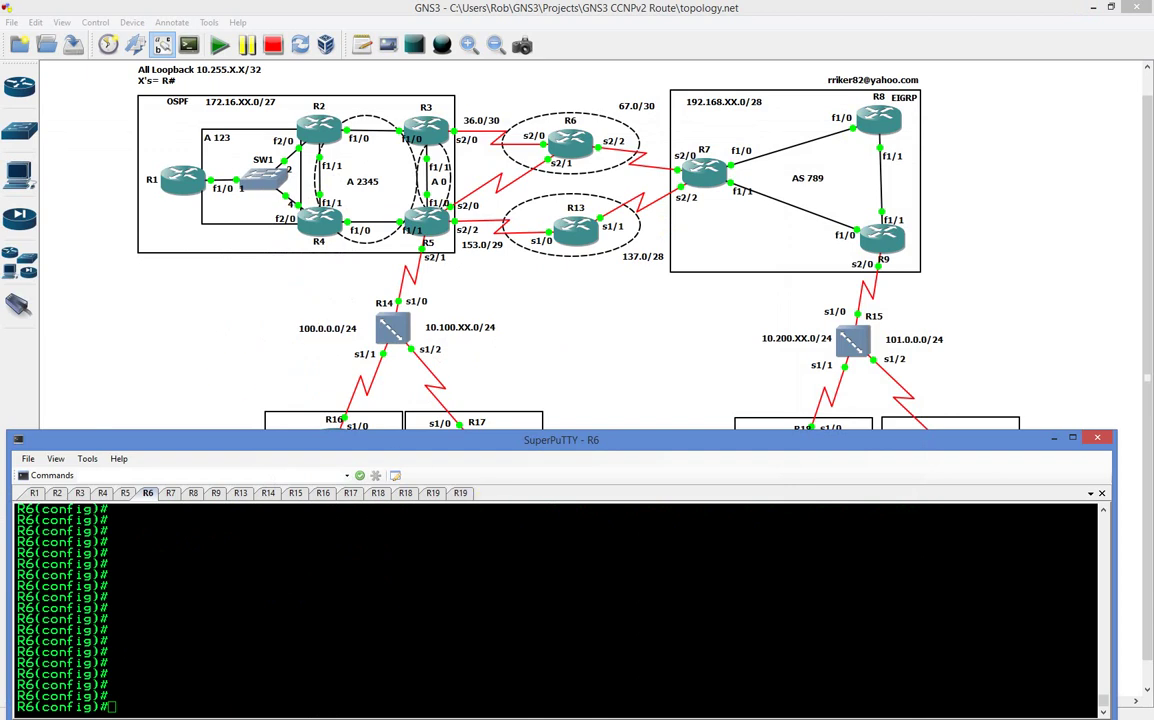
Step: On R6, enter Serial2/0, show its running config, then type 'do deb ppp neg'
{"action": "left_click", "coordinate": [464, 612]}
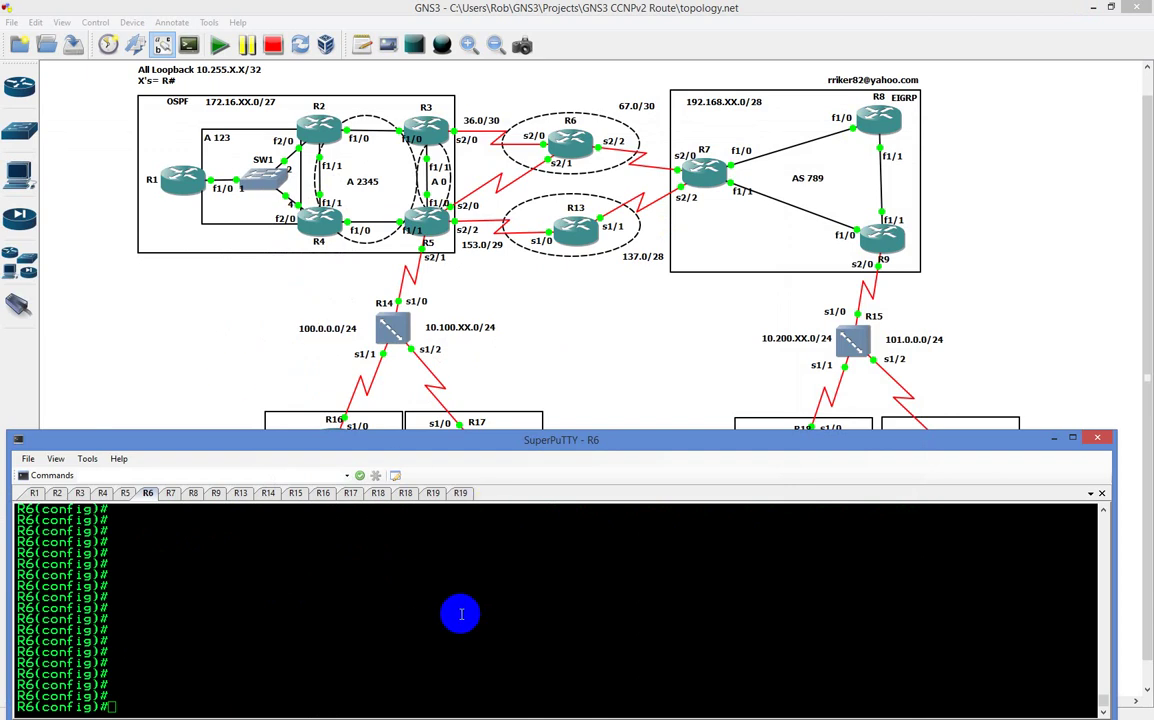
{"action": "type", "text": "int s2/"}
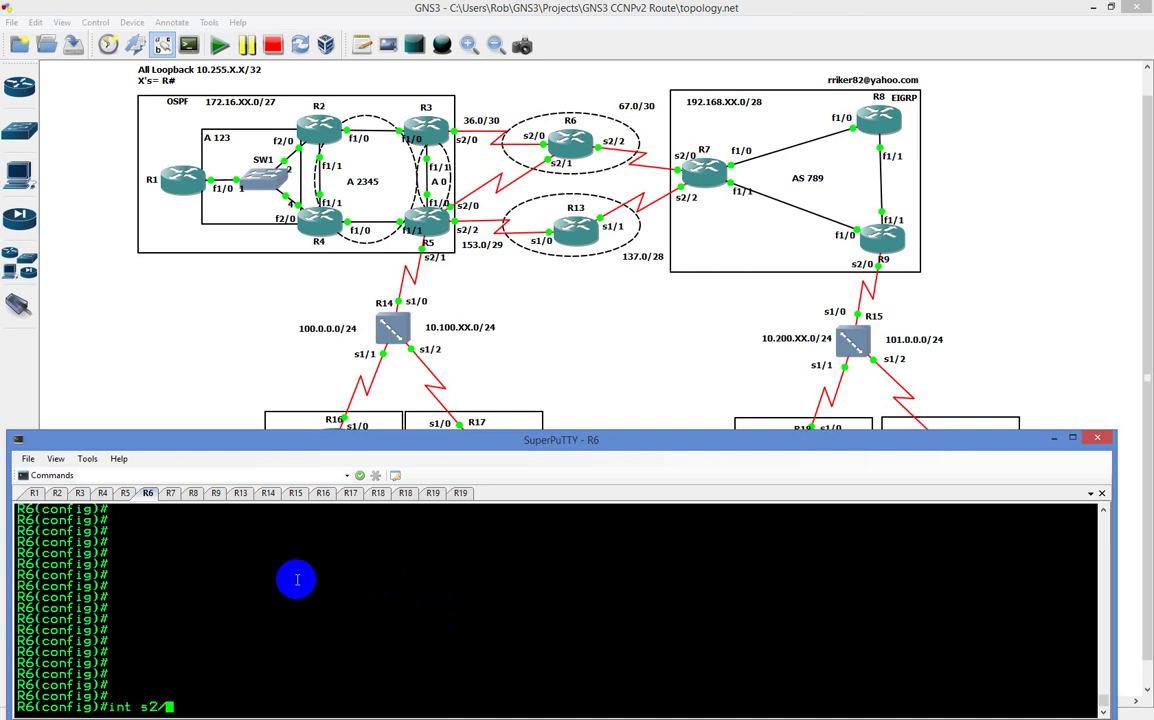
{"action": "type", "text": "0"}
{"action": "key", "text": "Return"}
{"action": "type", "text": "do sh ru"}
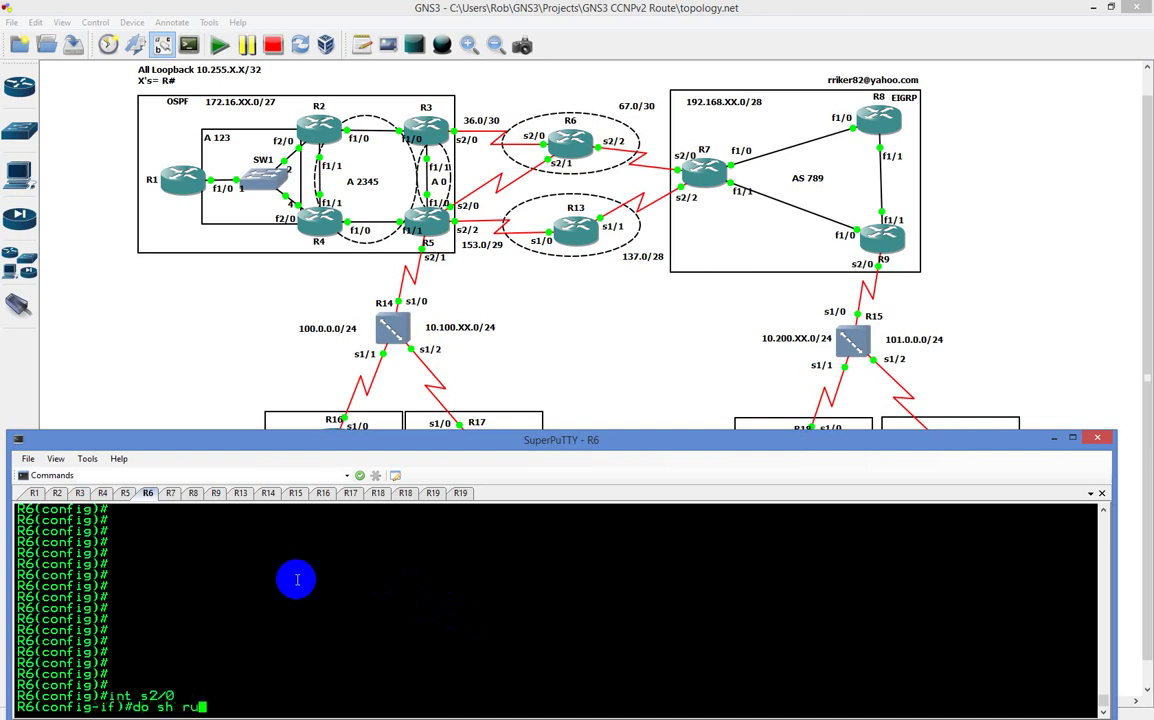
{"action": "type", "text": "n int s2/0"}
{"action": "key", "text": "Return"}
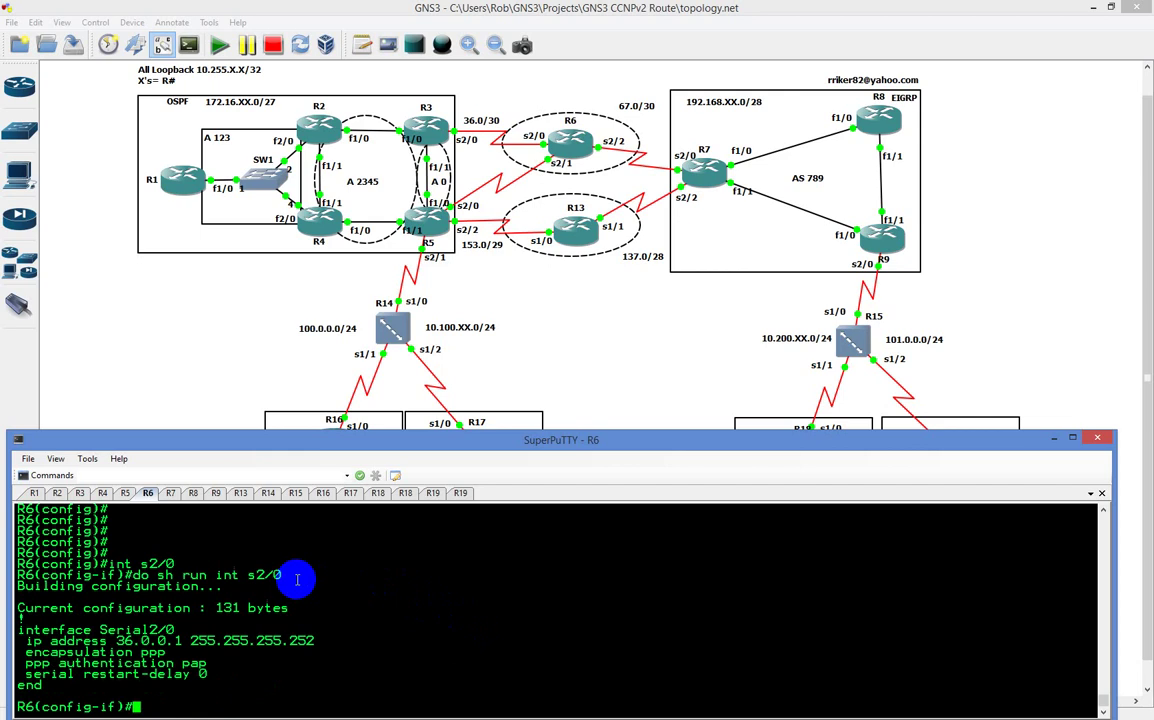
{"action": "type", "text": "do deb ppp neg"}
Step: Turn on PPP negotiation debugging, shut and no shut R6's Serial2/0, then disable debugging with 'do u all'
{"action": "key", "text": "Return"}
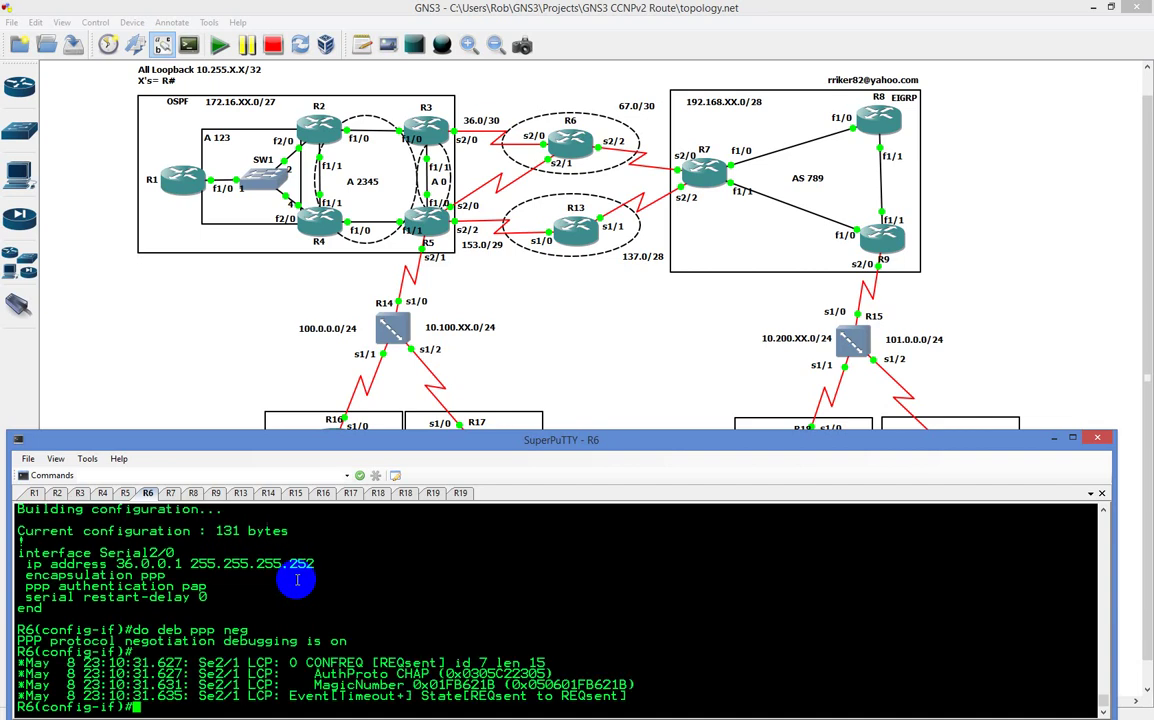
{"action": "type", "text": "shut"}
{"action": "key", "text": "Return"}
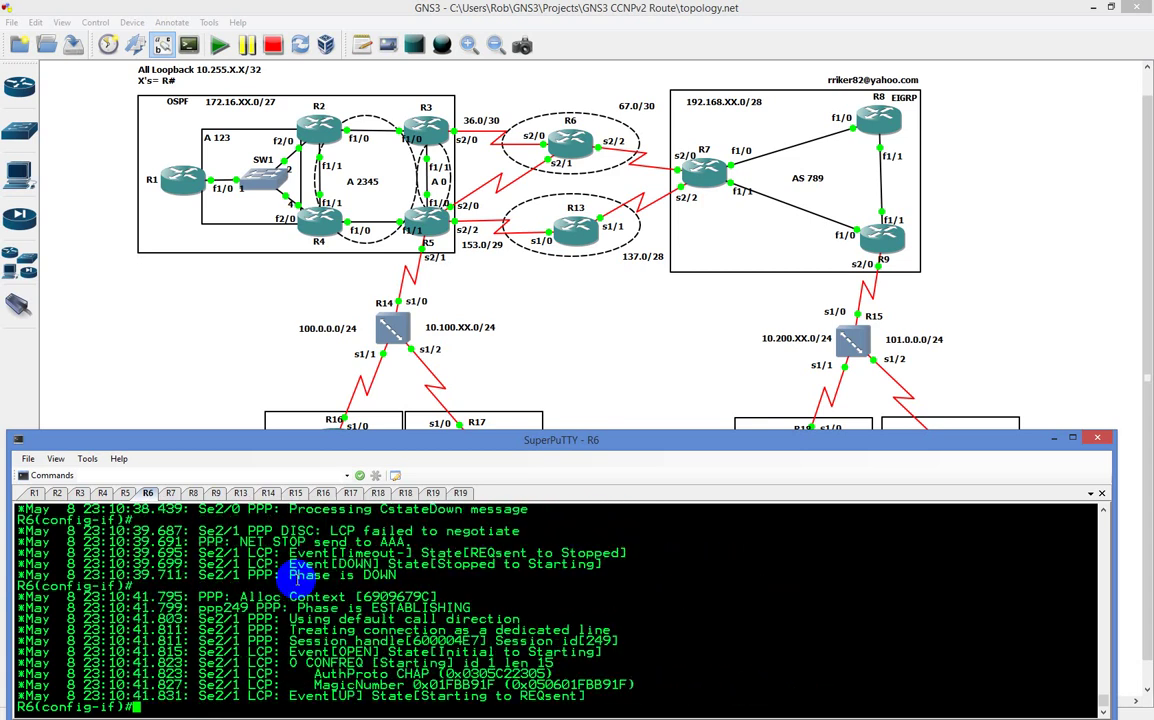
{"action": "type", "text": "no shut"}
{"action": "key", "text": "Return"}
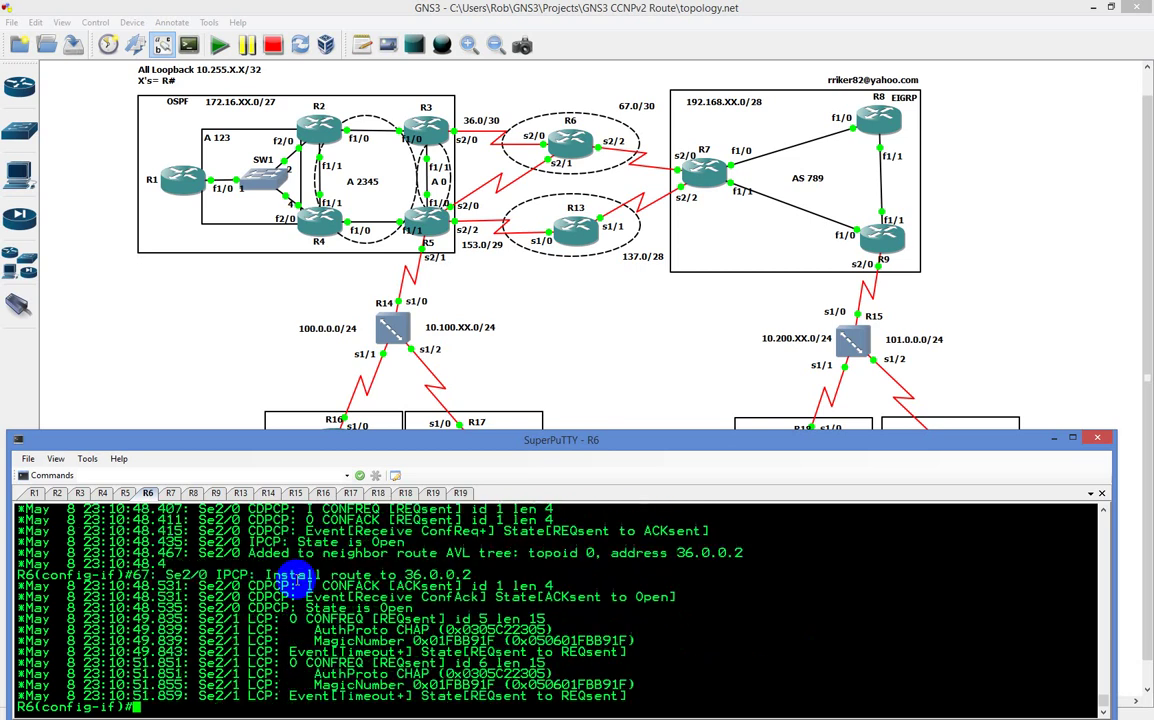
{"action": "type", "text": "do u all"}
{"action": "key", "text": "Return"}
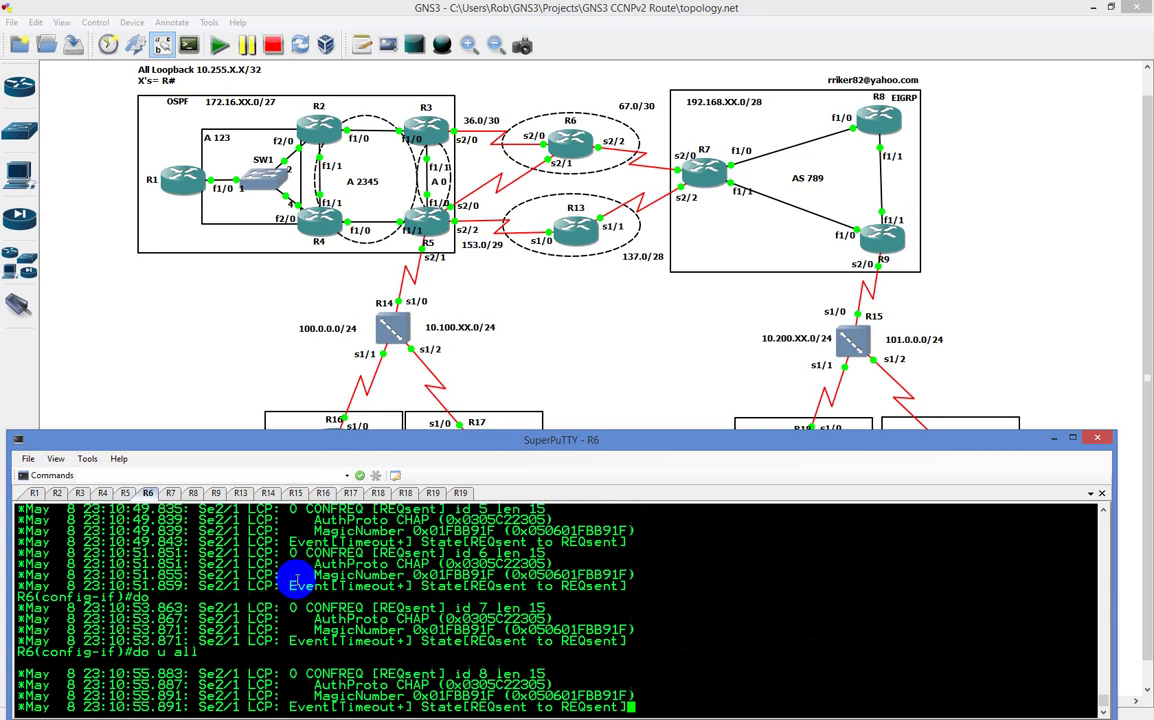
Step: Scroll back through R6's debug output to mark the outgoing CONFREQ offering PAP on Se2/0
{"action": "scroll", "coordinate": [798, 685], "scroll_direction": "up", "scroll_amount": 5}
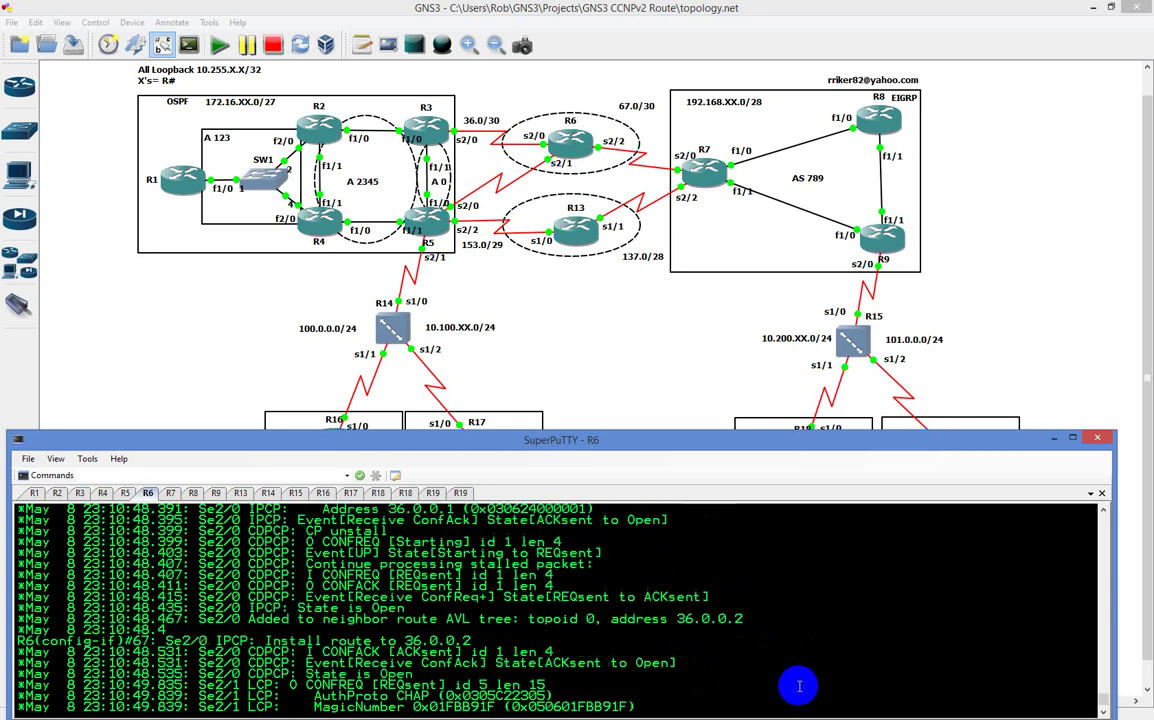
{"action": "scroll", "coordinate": [798, 685], "scroll_direction": "up", "scroll_amount": 3}
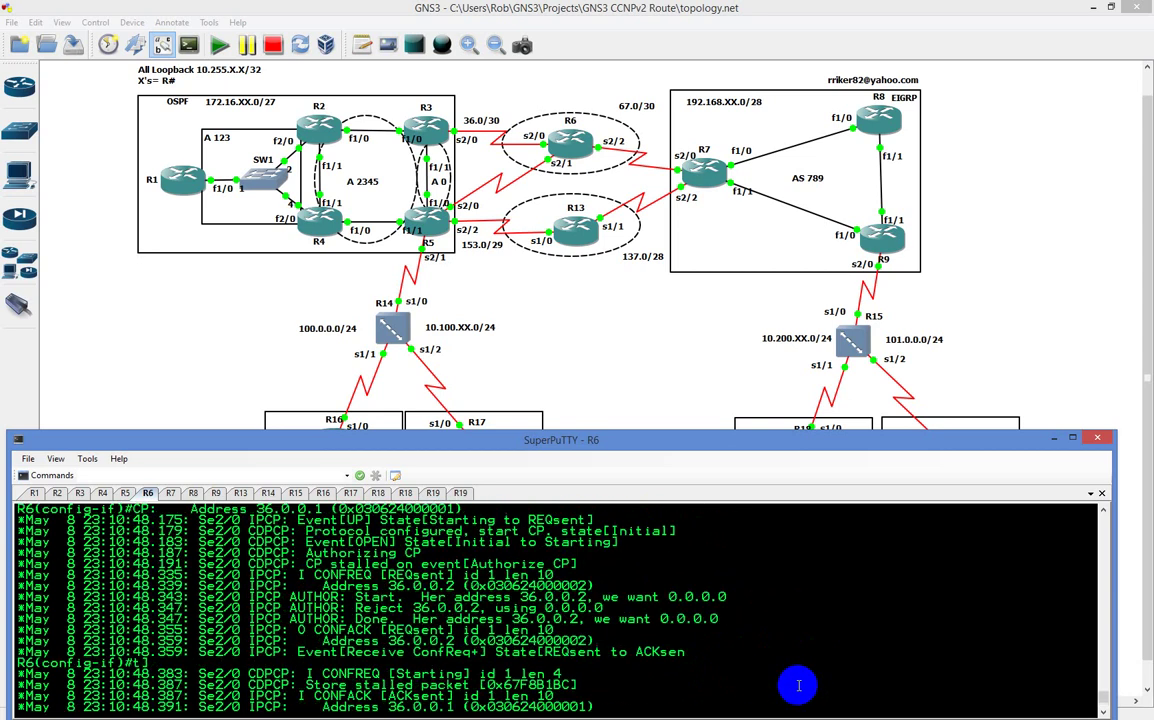
{"action": "scroll", "coordinate": [798, 685], "scroll_direction": "up", "scroll_amount": 3}
{"action": "scroll", "coordinate": [798, 685], "scroll_direction": "up", "scroll_amount": 3}
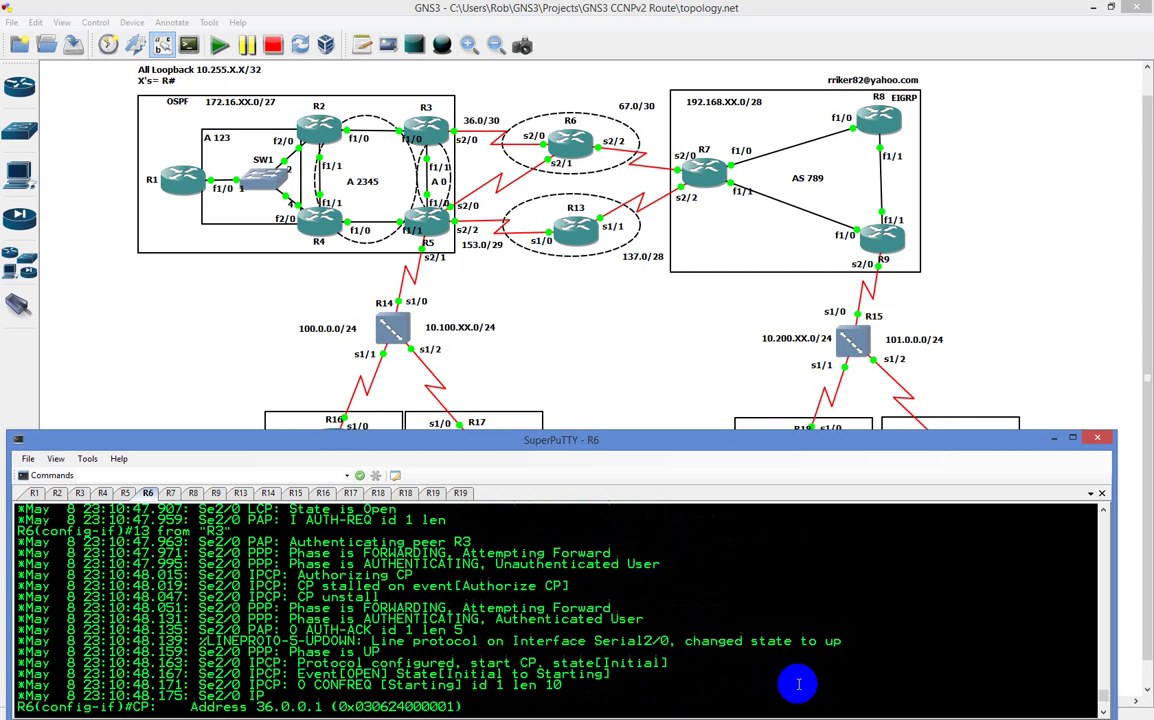
{"action": "scroll", "coordinate": [798, 685], "scroll_direction": "up", "scroll_amount": 3}
{"action": "scroll", "coordinate": [798, 685], "scroll_direction": "up", "scroll_amount": 3}
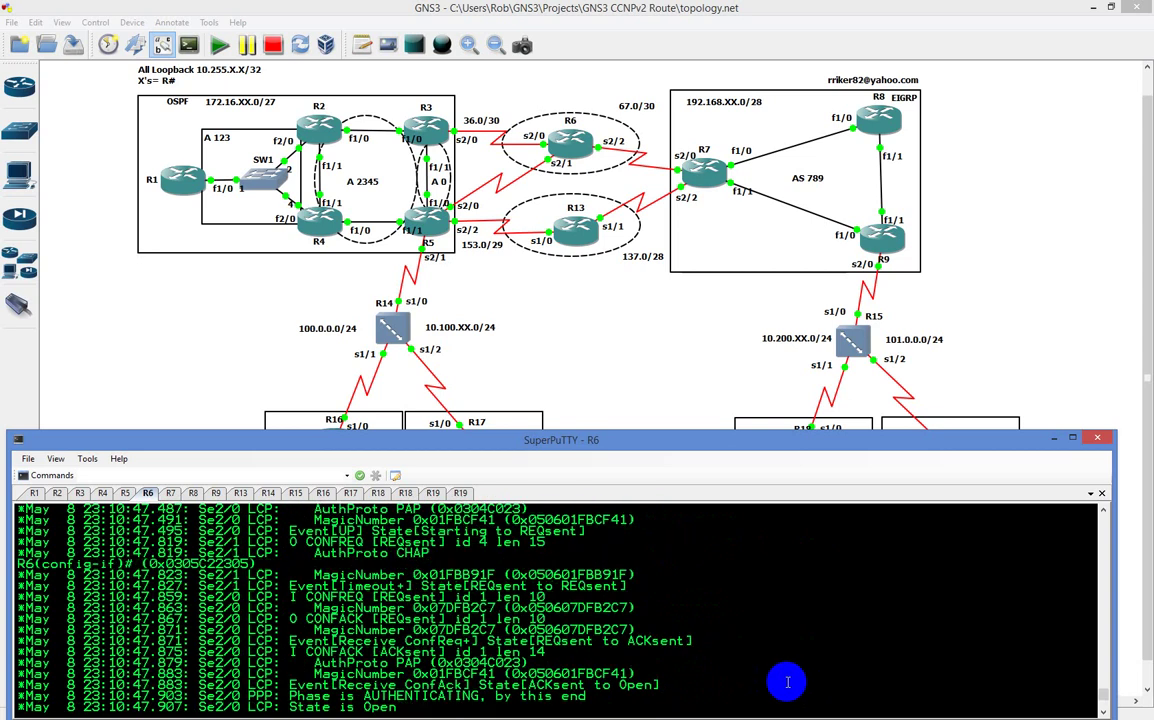
{"action": "scroll", "coordinate": [786, 677], "scroll_direction": "up", "scroll_amount": 3}
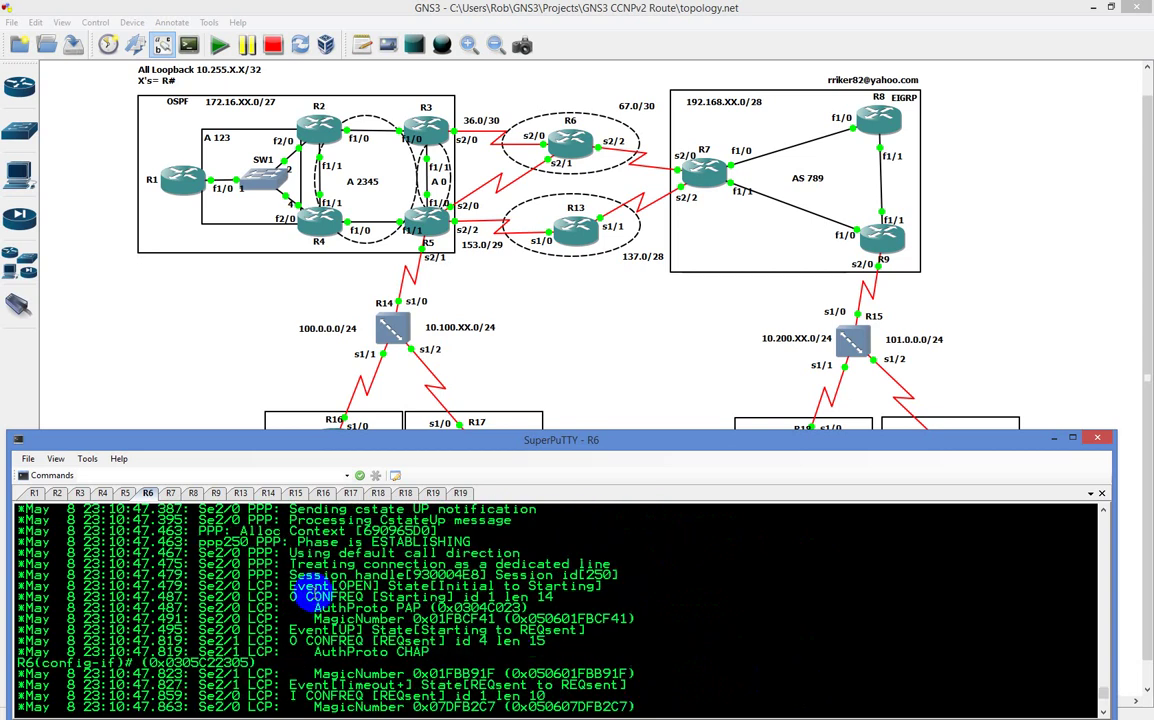
{"action": "scroll", "coordinate": [343, 570], "scroll_direction": "up", "scroll_amount": 3}
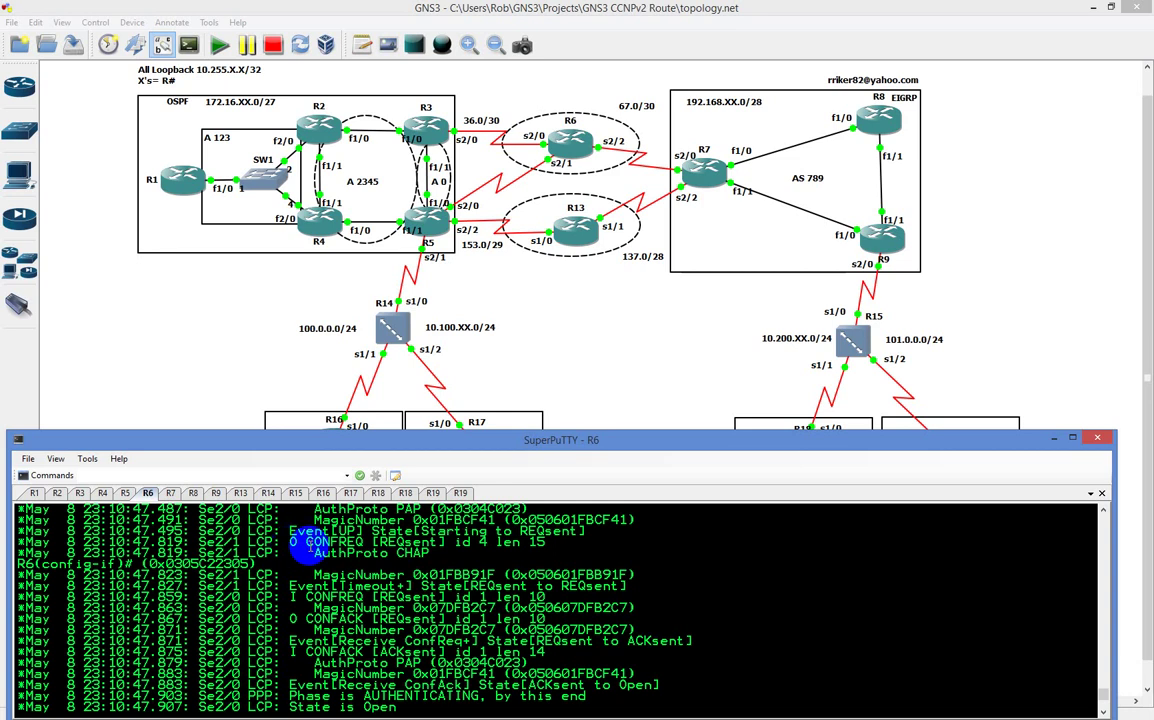
{"action": "scroll", "coordinate": [300, 541], "scroll_direction": "up", "scroll_amount": 3}
{"action": "double_click", "coordinate": [335, 597]}
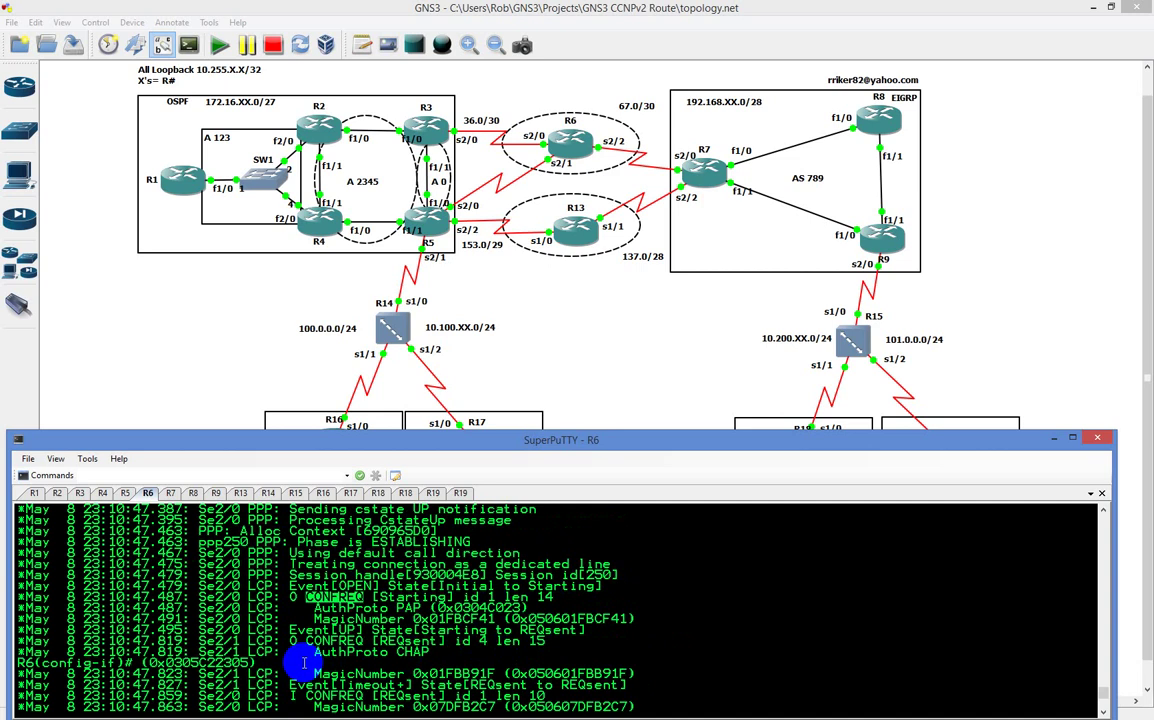
Step: Highlight the peer's incoming CONFREQ and the CONFACK replies in the Se2/0 debug log
{"action": "scroll", "coordinate": [288, 663], "scroll_direction": "down", "scroll_amount": 3}
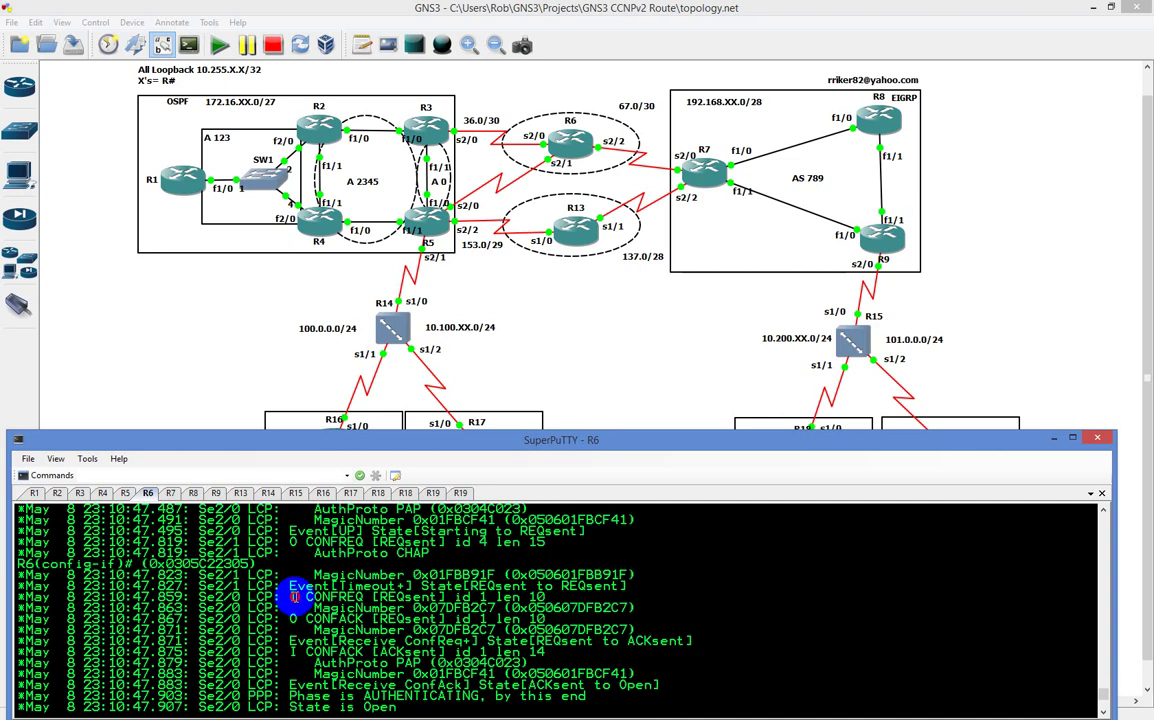
{"action": "left_click", "coordinate": [294, 597]}
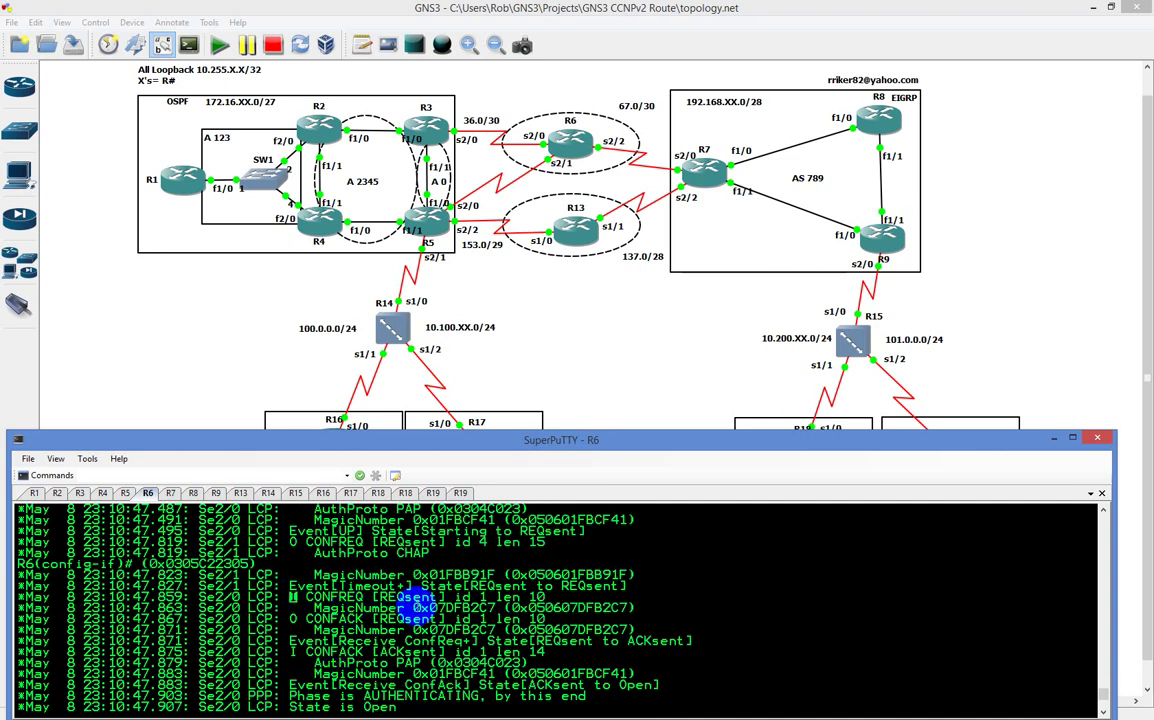
{"action": "left_click", "coordinate": [340, 603]}
{"action": "left_click_drag", "start_coordinate": [340, 603], "coordinate": [555, 630]}
{"action": "left_click", "coordinate": [580, 602]}
{"action": "left_click", "coordinate": [540, 628]}
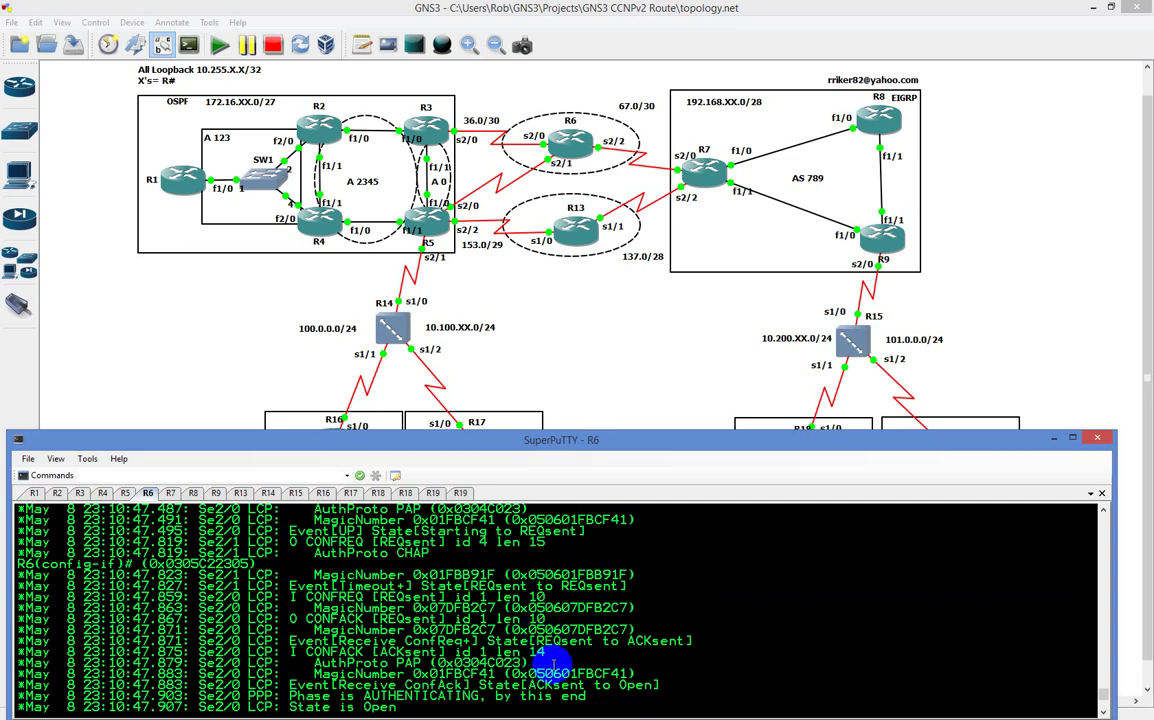
{"action": "double_click", "coordinate": [540, 652]}
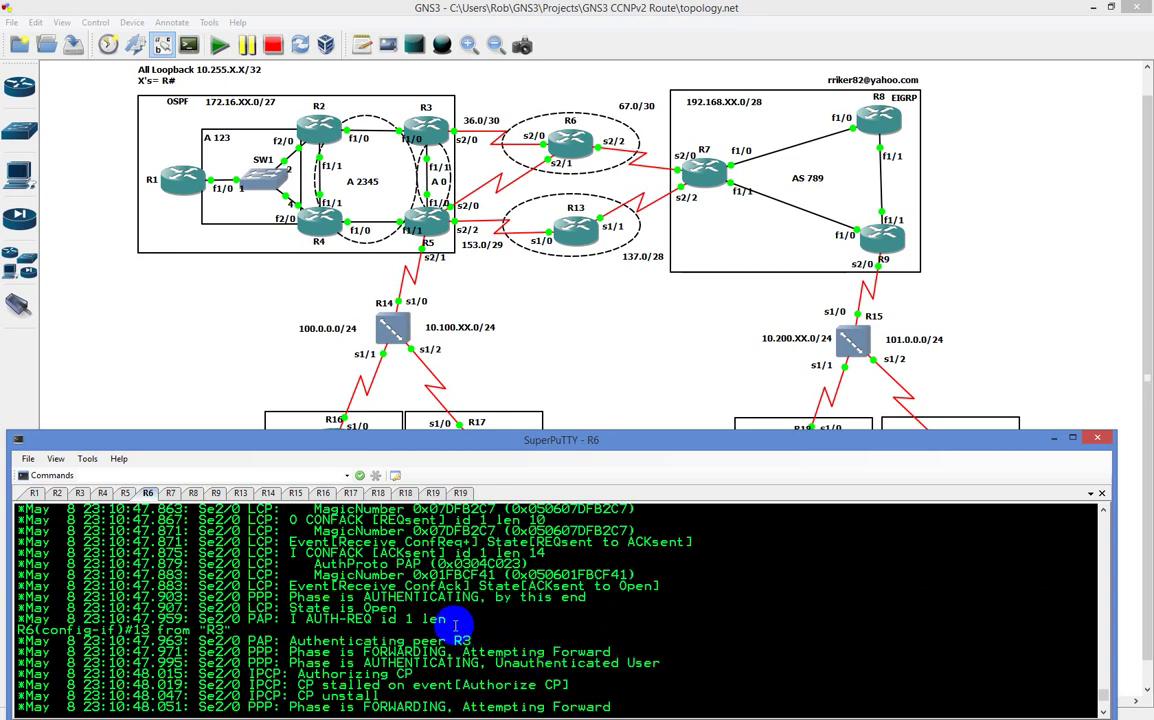
Step: Highlight the negotiated AuthProto PAP entry in R6's debug log, then clear it
{"action": "double_click", "coordinate": [350, 564]}
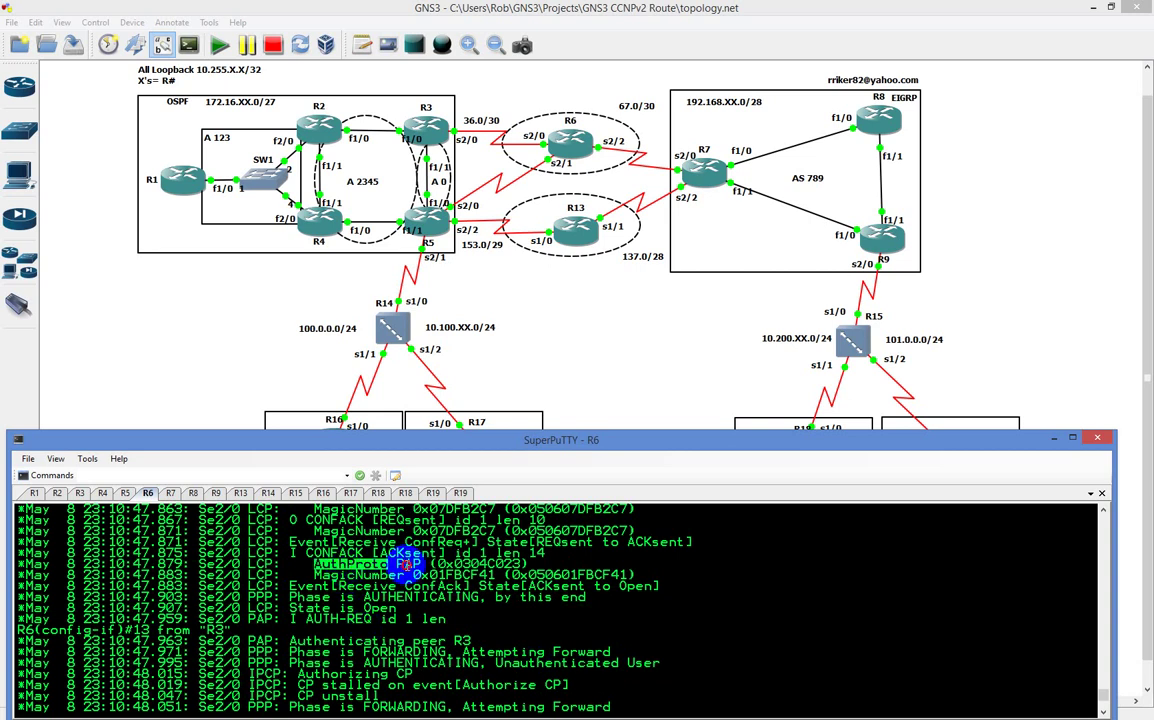
{"action": "left_click_drag", "start_coordinate": [420, 564], "coordinate": [341, 564]}
{"action": "left_click", "coordinate": [528, 606]}
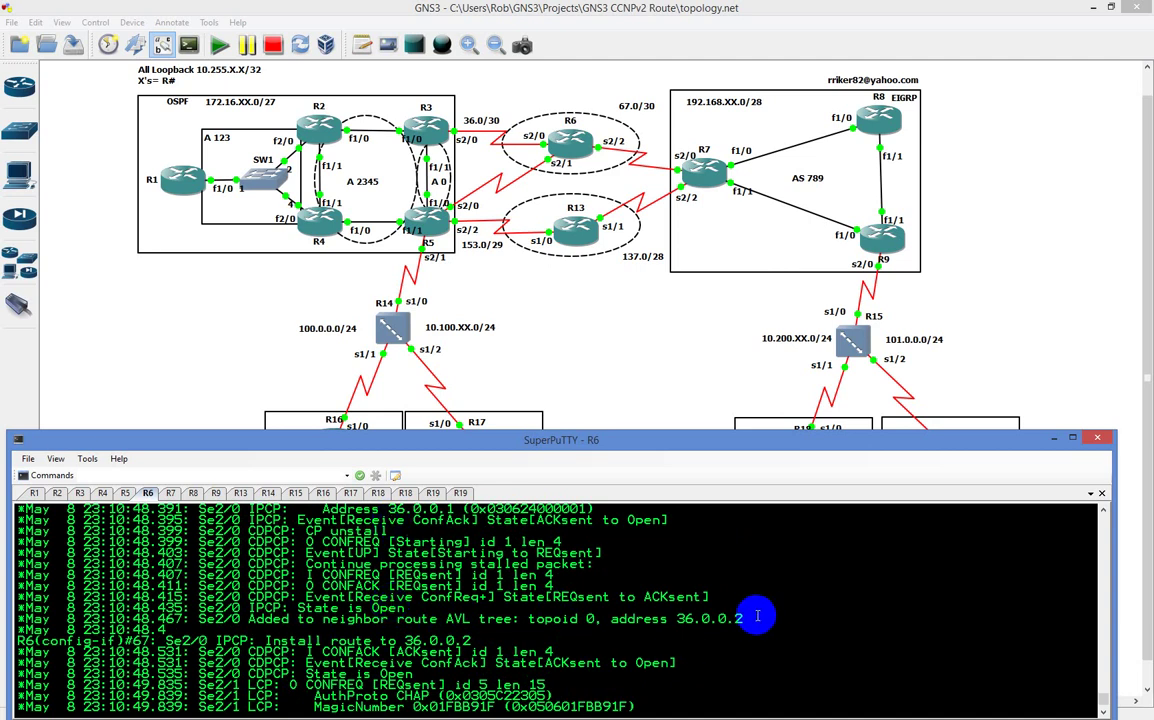
Step: Disable all R6 debugging and show its routing table, highlighting the 36.0.0.2/32 route
{"action": "type", "text": "do"}
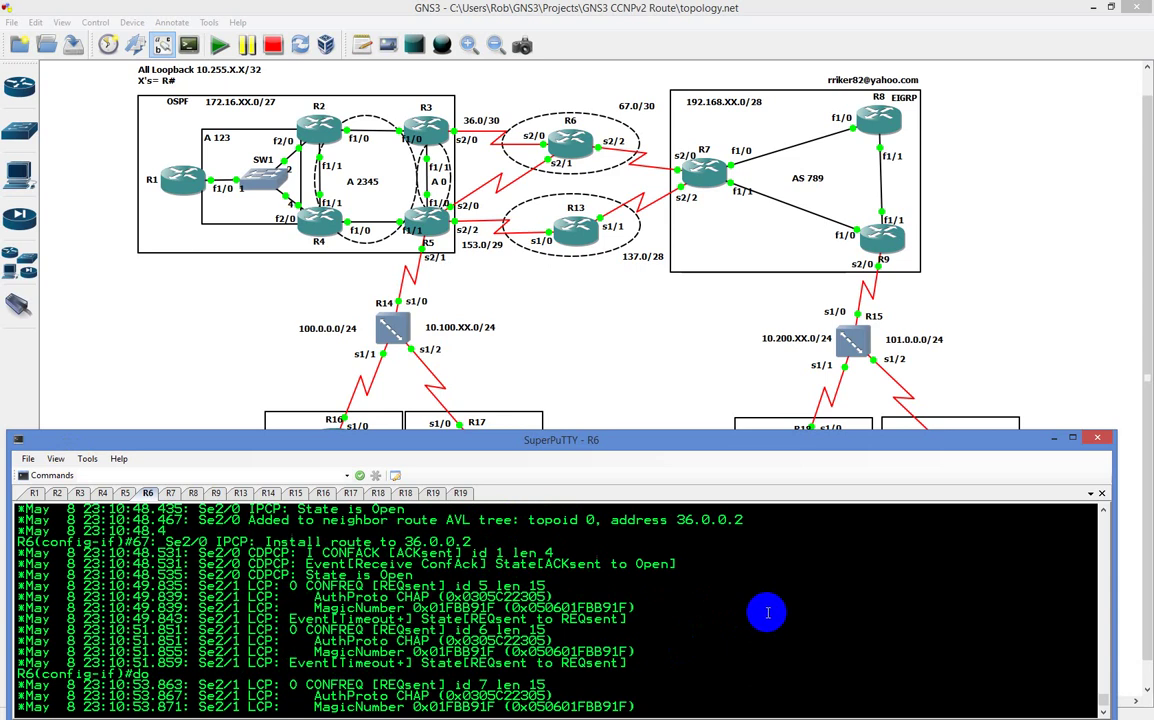
{"action": "type", "text": " u all"}
{"action": "key", "text": "Return"}
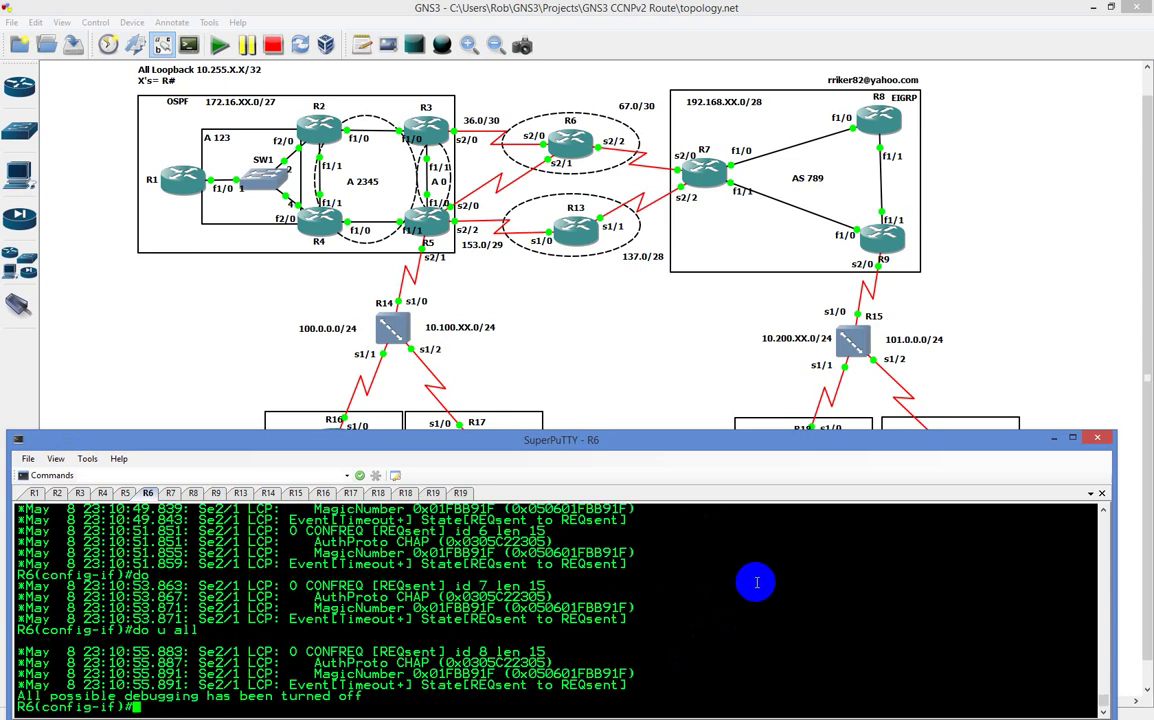
{"action": "type", "text": "do sh ip route"}
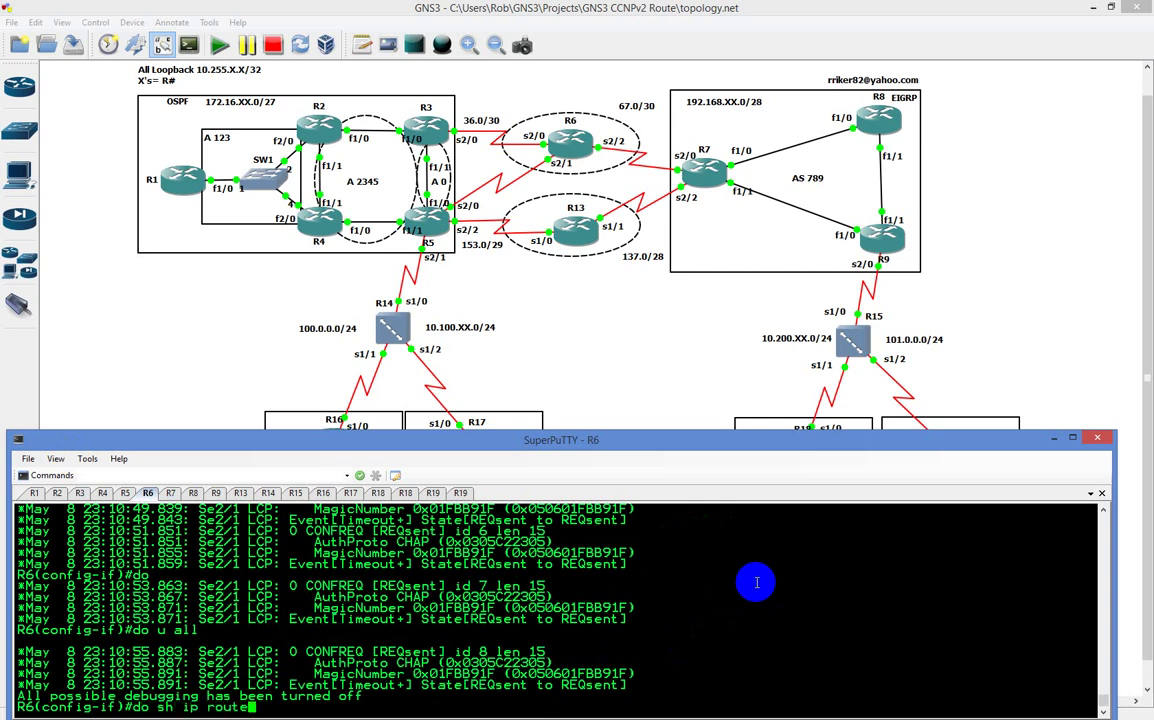
{"action": "key", "text": "Return"}
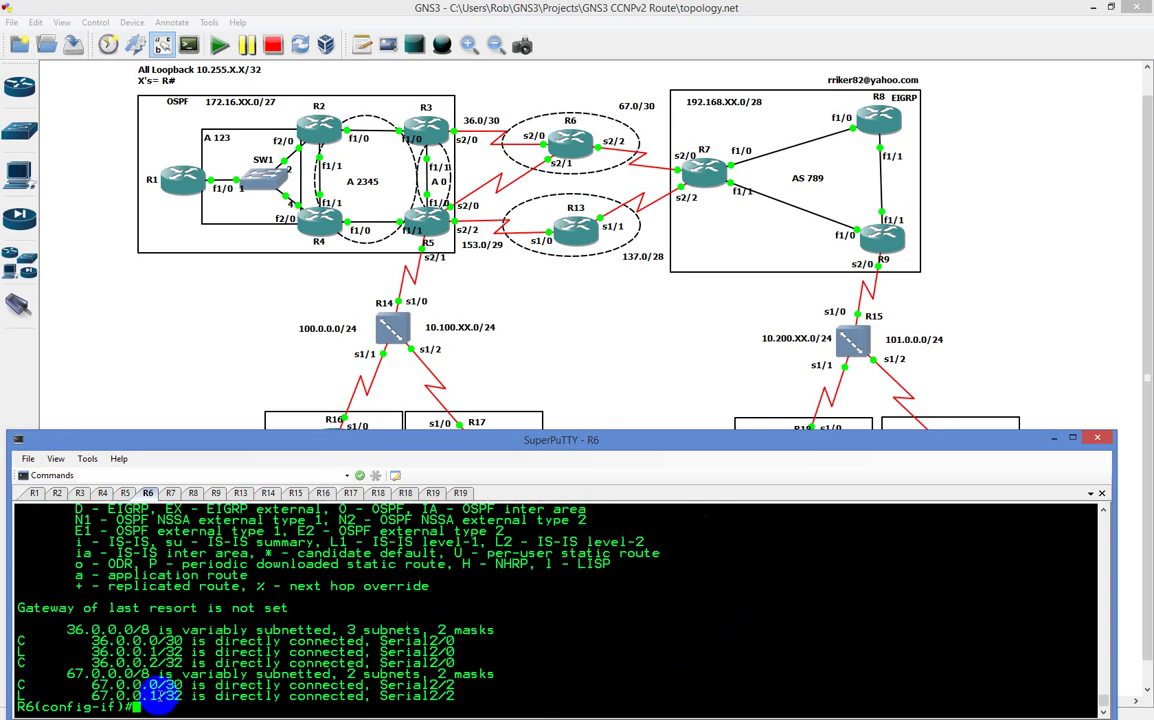
{"action": "double_click", "coordinate": [120, 662]}
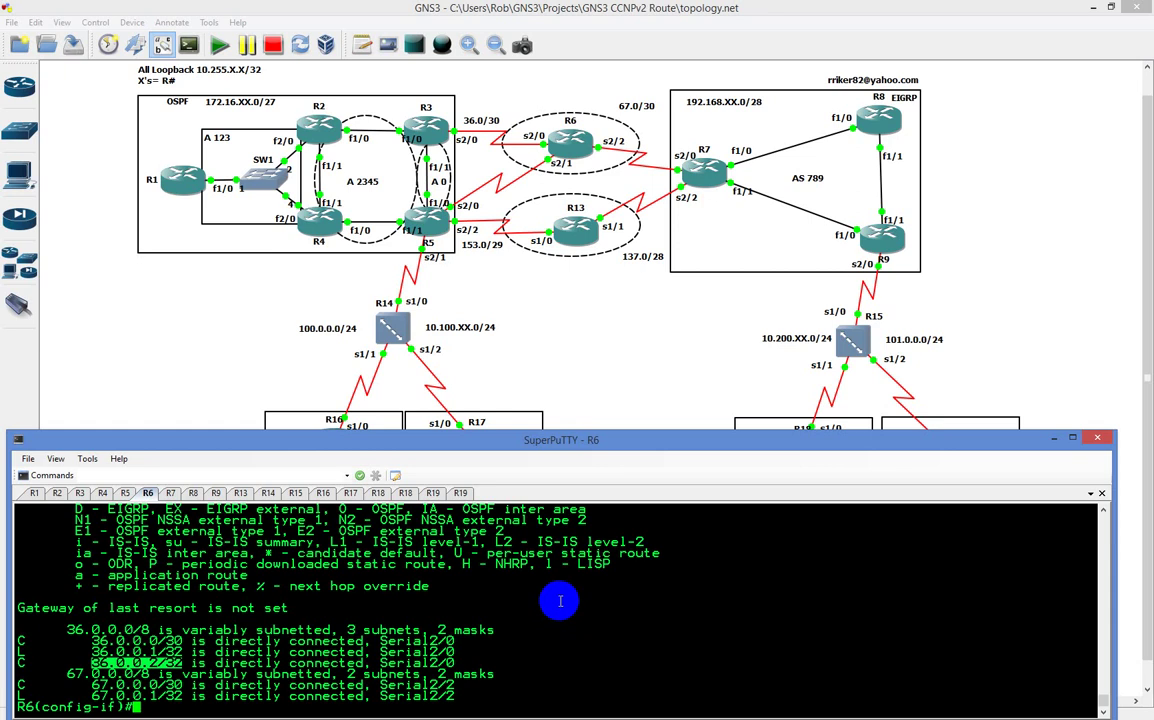
Step: Try completing 'no ppp peer' on R6, then exit interface configuration mode
{"action": "type", "text": "no ppp pee"}
{"action": "key", "text": "Tab"}
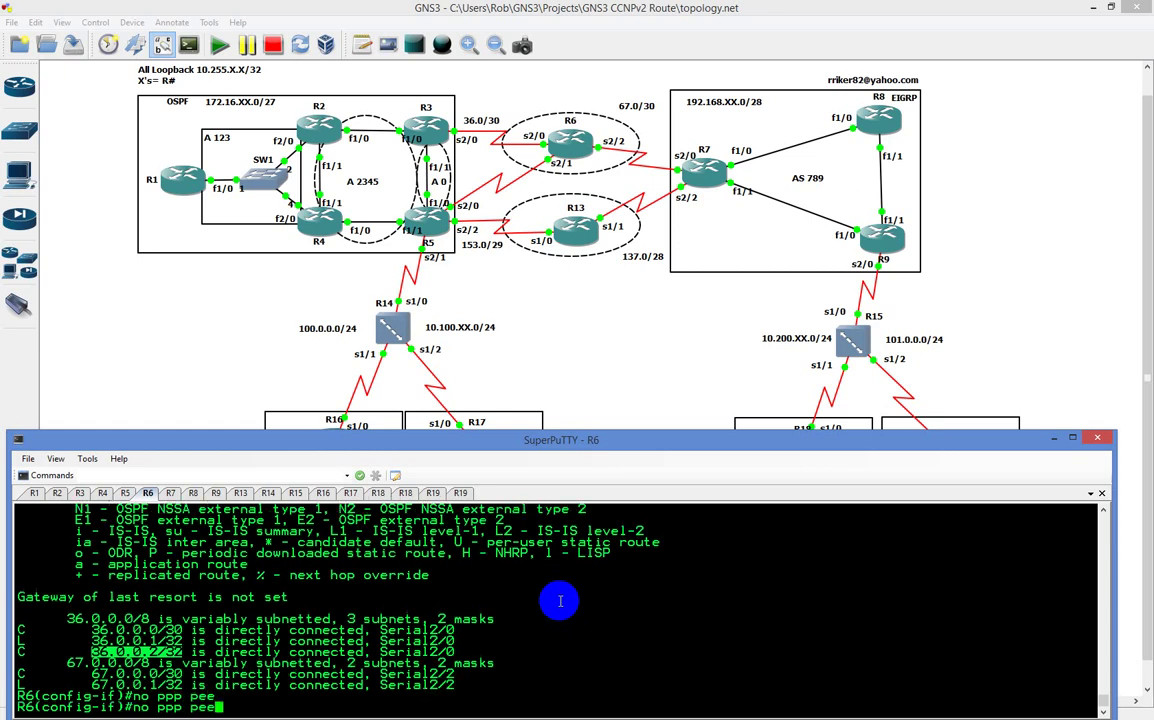
{"action": "type", "text": "?"}
{"action": "key", "text": "BackSpace"}
{"action": "key", "text": "BackSpace"}
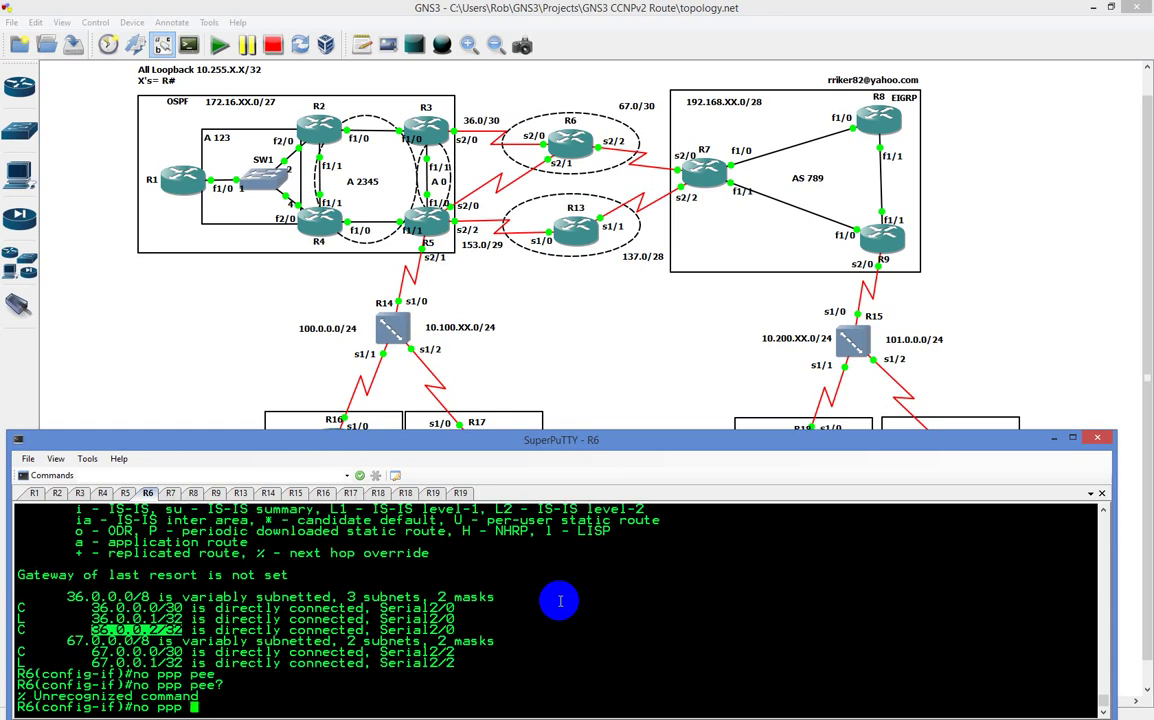
{"action": "key", "text": "BackSpace"}
{"action": "type", "text": "?q"}
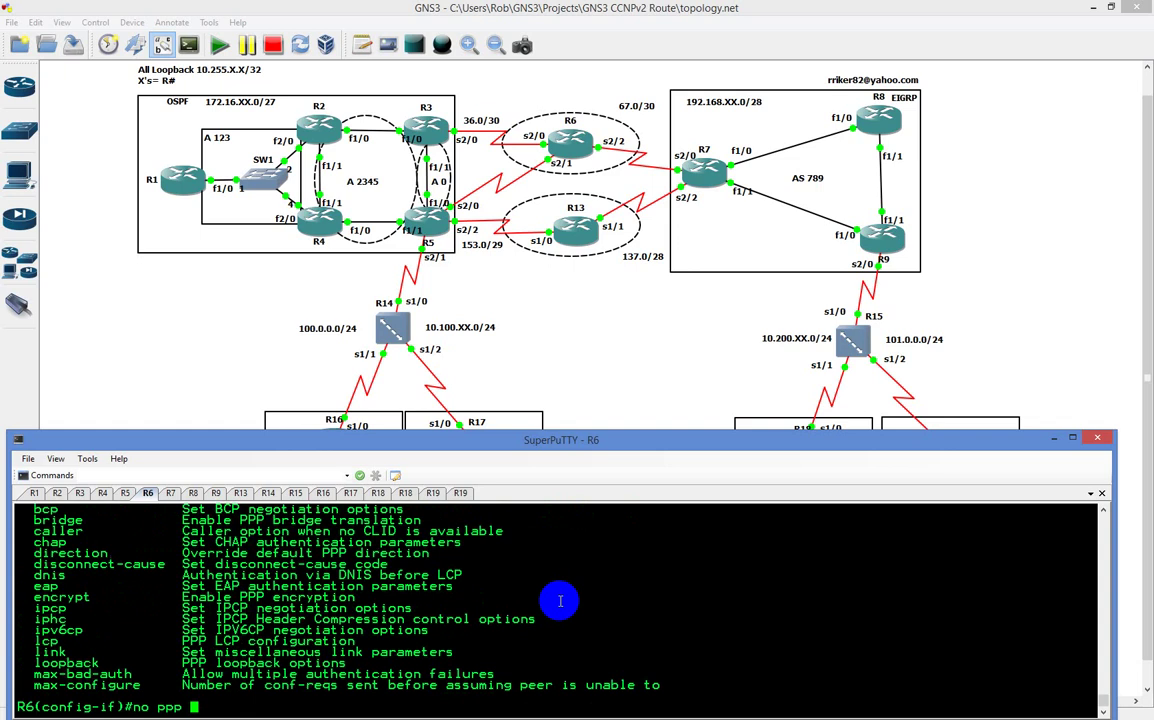
{"action": "type", "text": "exu"}
{"action": "key", "text": "BackSpace"}
{"action": "key", "text": "BackSpace"}
{"action": "key", "text": "BackSpace"}
{"action": "key", "text": "BackSpace"}
{"action": "key", "text": "BackSpace"}
{"action": "key", "text": "BackSpace"}
{"action": "key", "text": "BackSpace"}
{"action": "key", "text": "BackSpace"}
{"action": "key", "text": "BackSpace"}
{"action": "key", "text": "BackSpace"}
{"action": "type", "text": "exi"}
{"action": "key", "text": "Return"}
Step: Re-enter Serial2/0 and list the available 'no ppp ?' subcommands
{"action": "type", "text": "no ppp ?"}
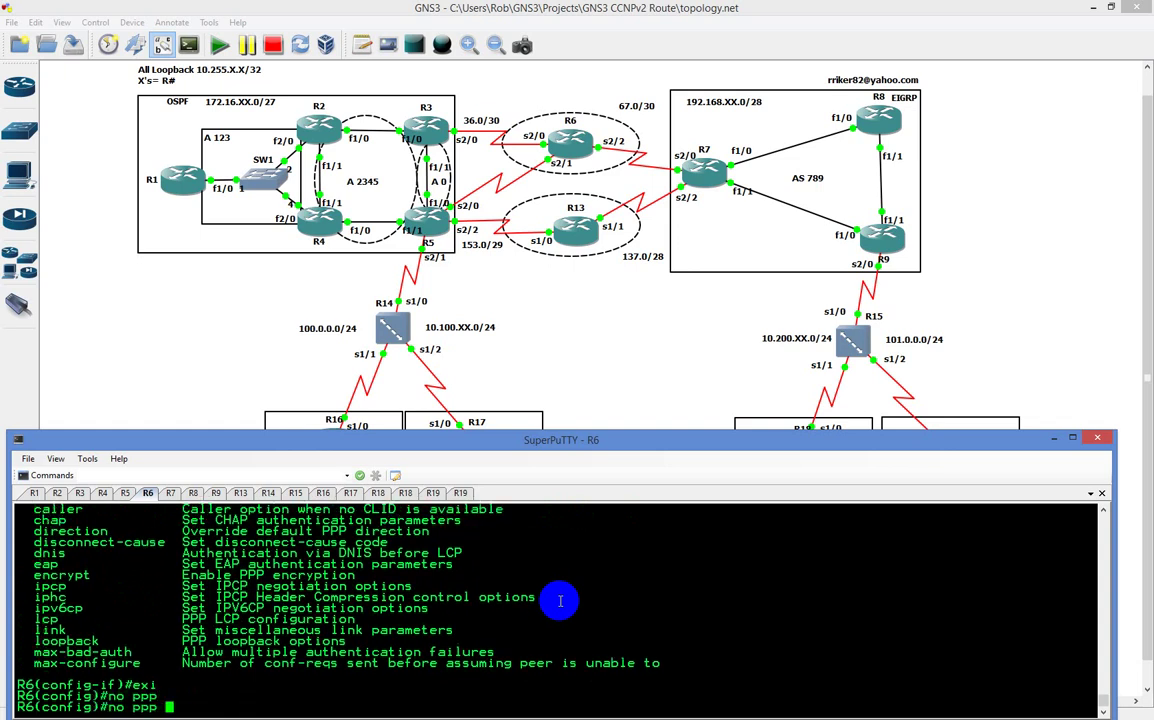
{"action": "key", "text": "BackSpace"}
{"action": "key", "text": "BackSpace"}
{"action": "key", "text": "BackSpace"}
{"action": "key", "text": "BackSpace"}
{"action": "key", "text": "BackSpace"}
{"action": "key", "text": "BackSpace"}
{"action": "key", "text": "BackSpace"}
{"action": "type", "text": "int s2/0"}
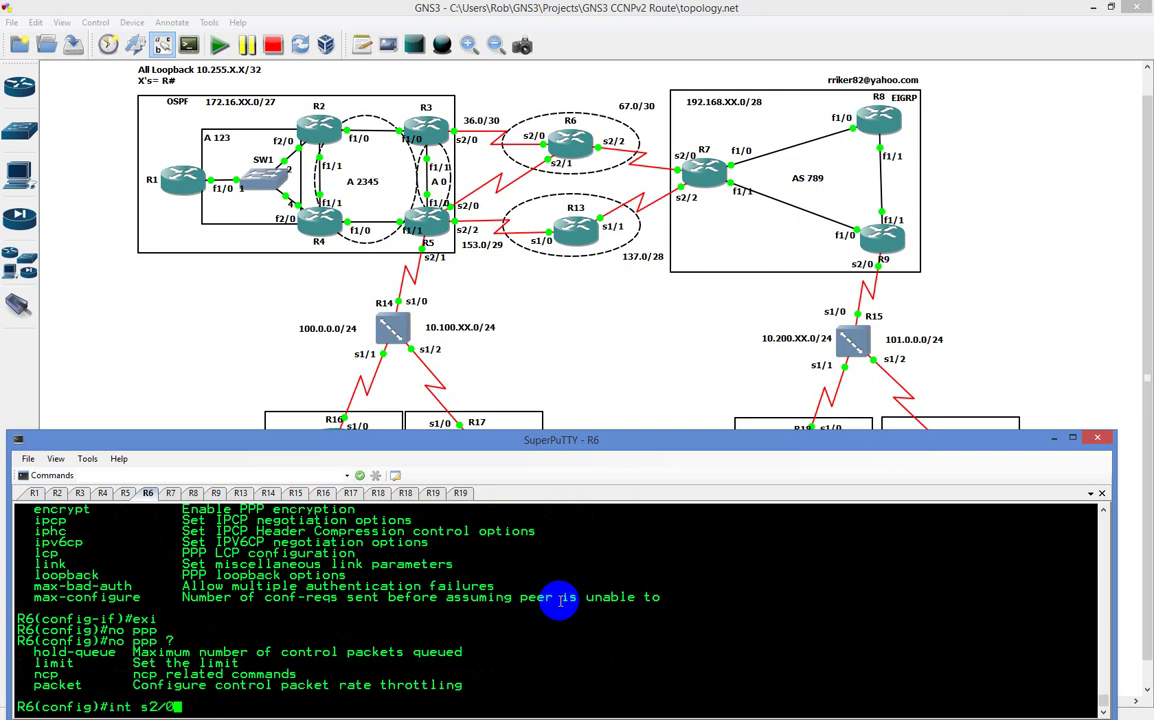
{"action": "key", "text": "Return"}
{"action": "type", "text": "no ppp ?"}
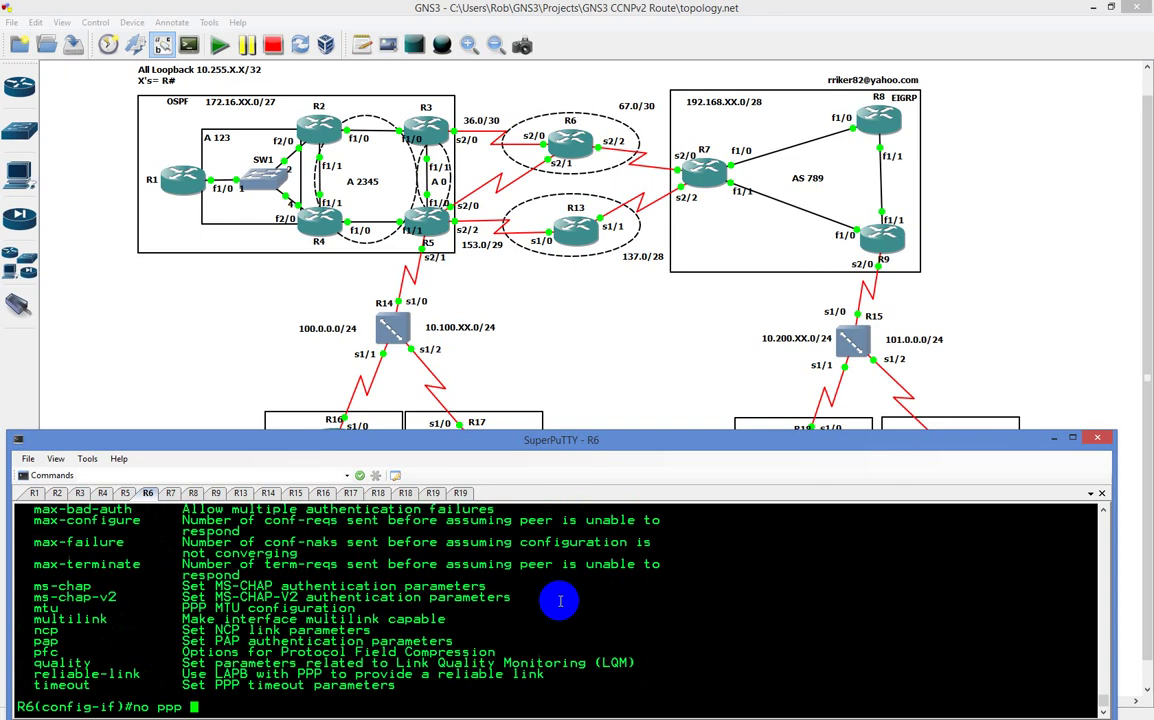
{"action": "scroll", "coordinate": [464, 631], "scroll_direction": "up", "scroll_amount": 9}
{"action": "scroll", "coordinate": [462, 641], "scroll_direction": "down", "scroll_amount": 9}
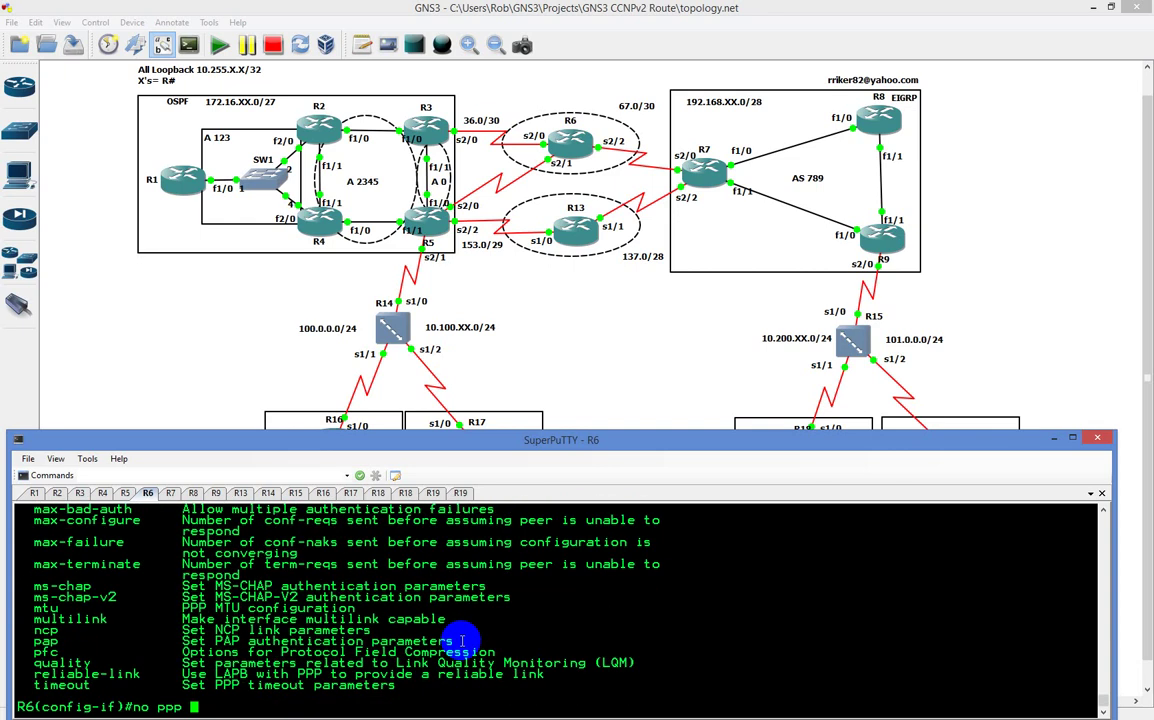
{"action": "scroll", "coordinate": [463, 641], "scroll_direction": "up", "scroll_amount": 3}
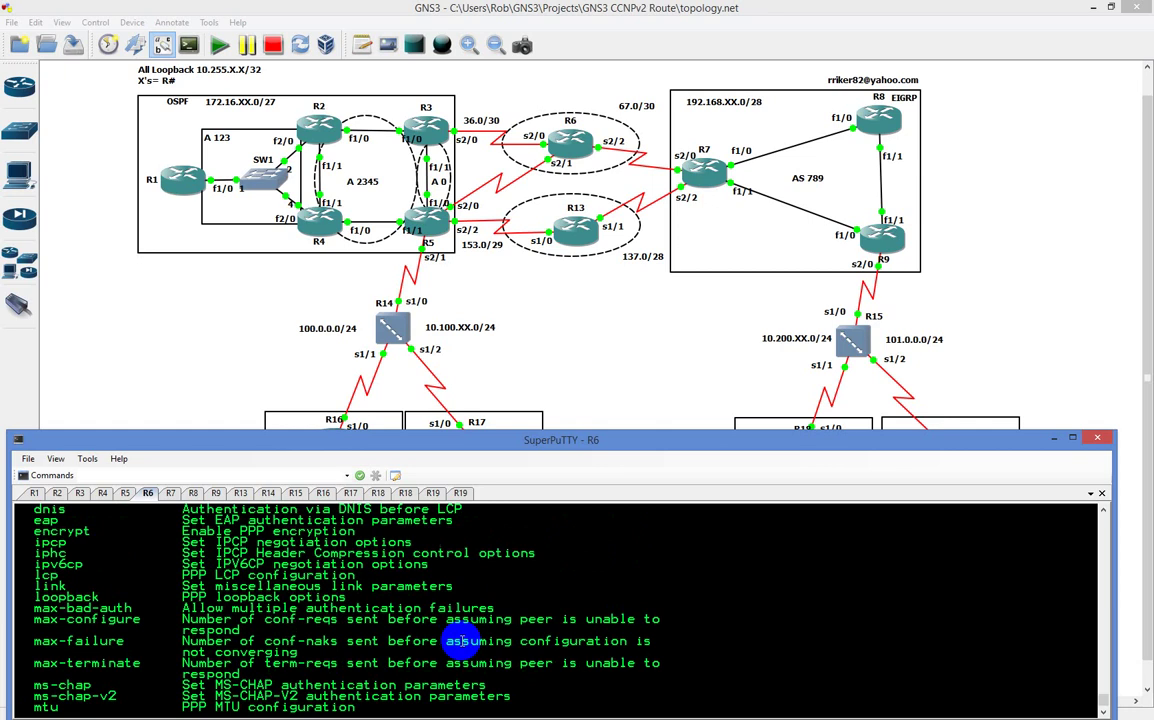
{"action": "scroll", "coordinate": [463, 641], "scroll_direction": "up", "scroll_amount": 3}
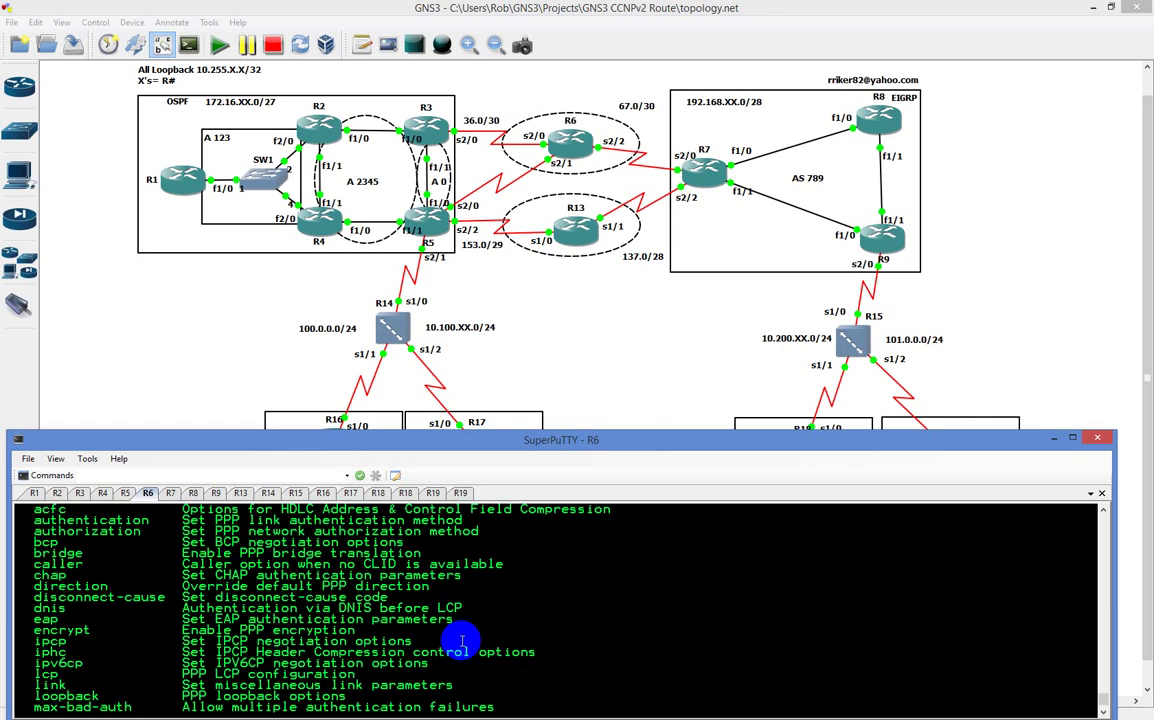
{"action": "scroll", "coordinate": [462, 641], "scroll_direction": "down", "scroll_amount": 3}
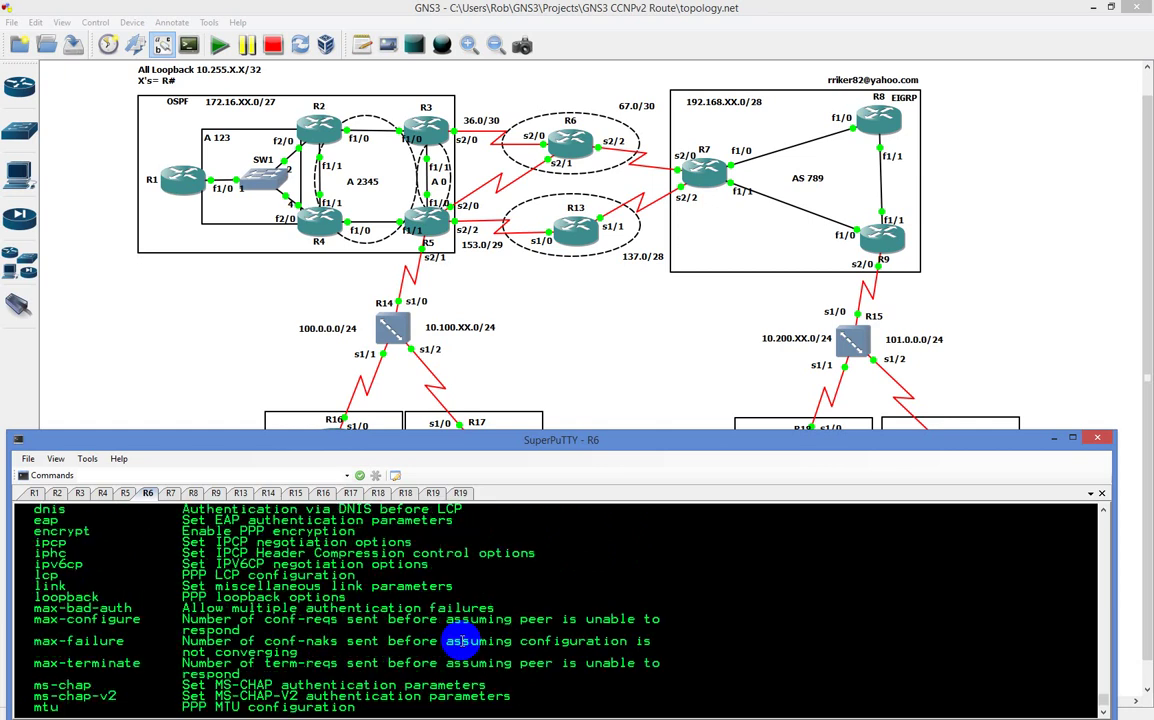
{"action": "scroll", "coordinate": [463, 641], "scroll_direction": "up", "scroll_amount": 3}
{"action": "scroll", "coordinate": [463, 641], "scroll_direction": "down", "scroll_amount": 6}
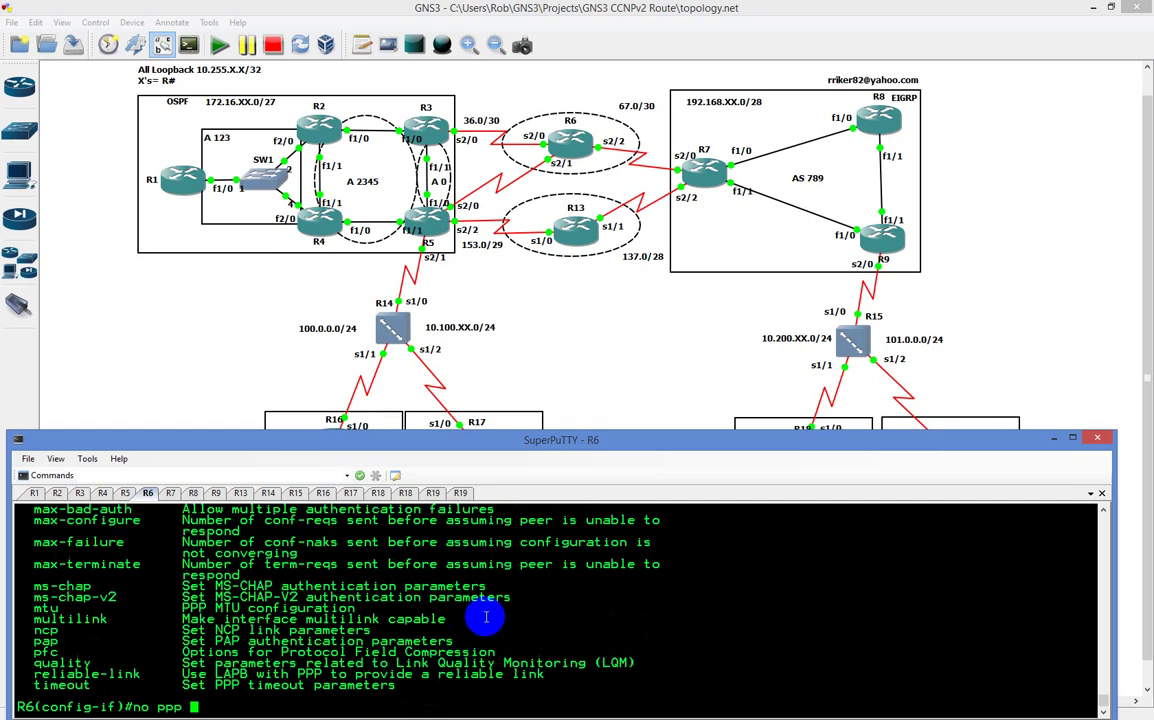
Step: Apply 'no peer neighbor-route' on R6's Serial2/0 and recheck the routing table
{"action": "key", "text": "BackSpace"}
{"action": "key", "text": "BackSpace"}
{"action": "key", "text": "BackSpace"}
{"action": "key", "text": "BackSpace"}
{"action": "type", "text": "pee"}
{"action": "key", "text": "Tab"}
{"action": "type", "text": "?"}
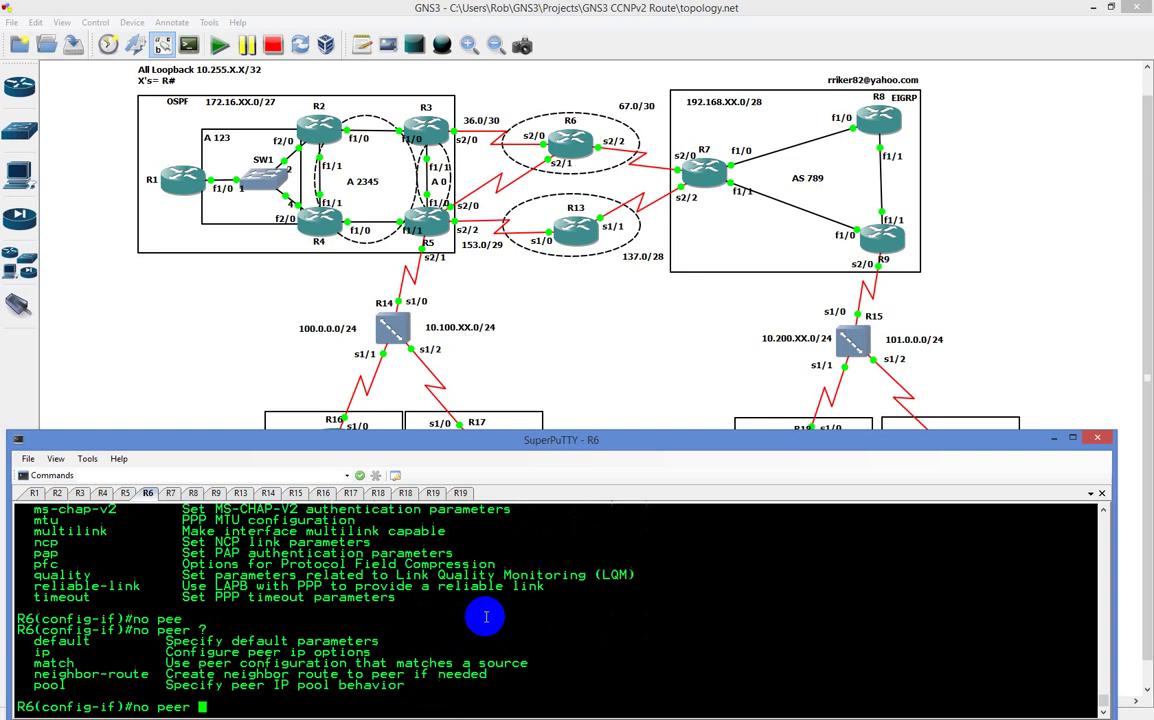
{"action": "type", "text": "ne"}
{"action": "key", "text": "Tab"}
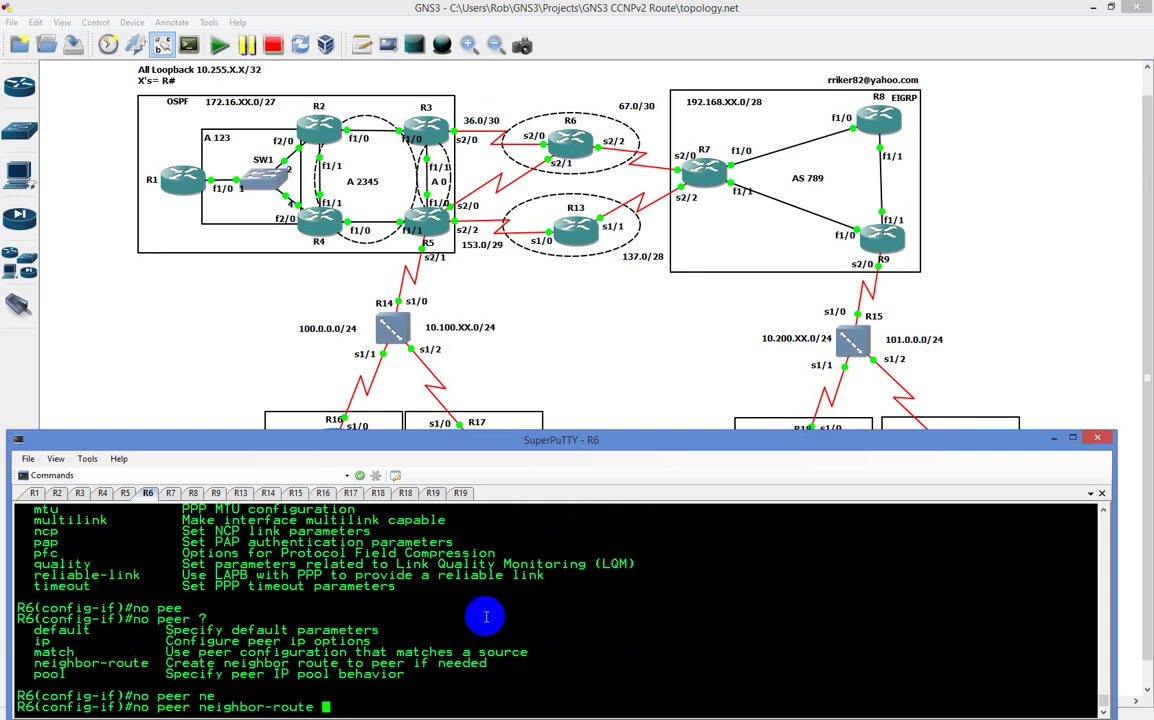
{"action": "key", "text": "Return"}
{"action": "type", "text": "do sh "}
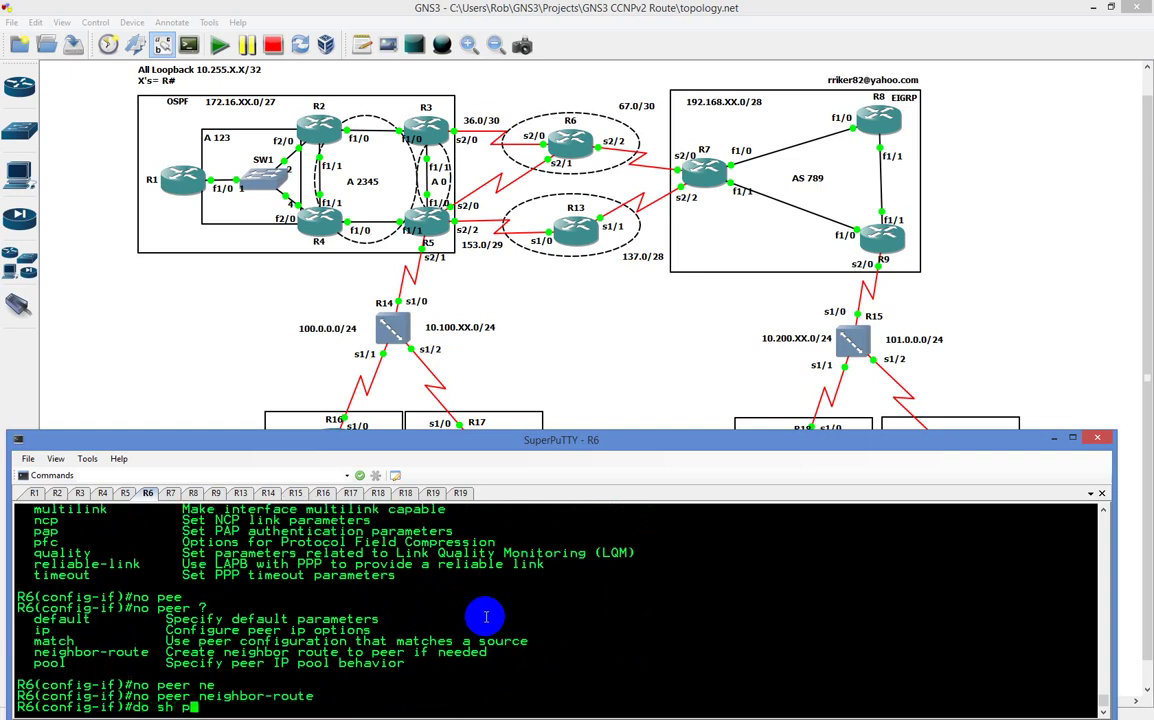
{"action": "type", "text": "ip route"}
{"action": "key", "text": "Return"}
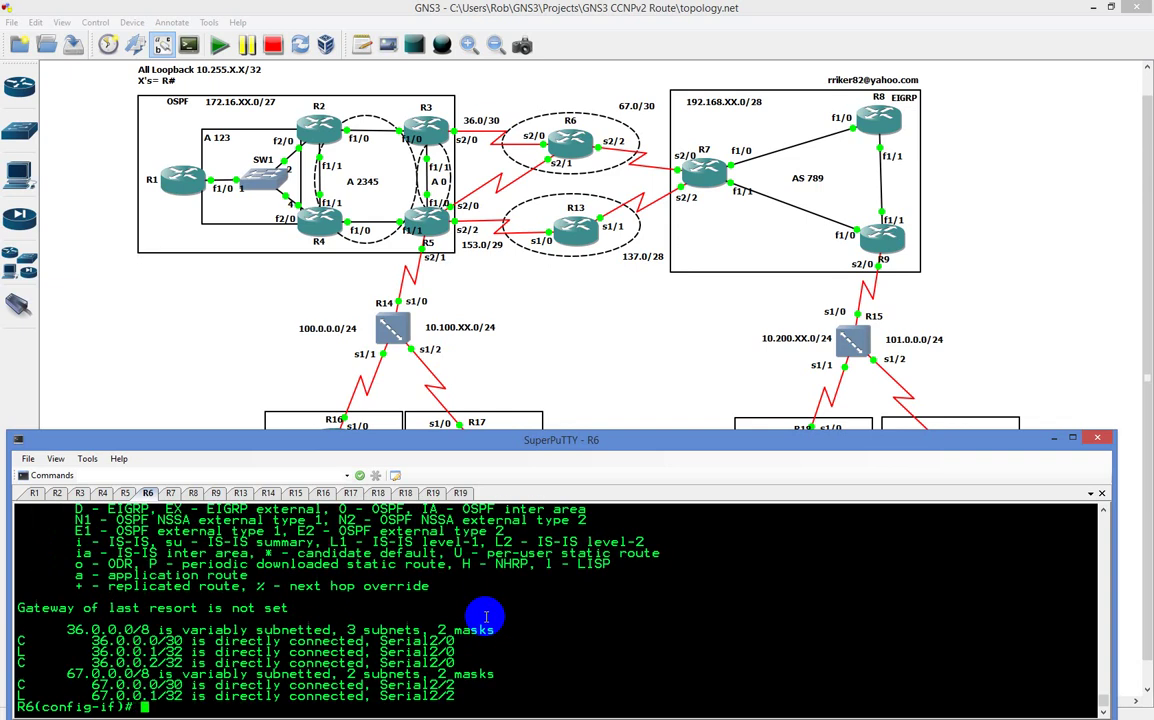
Step: Restore 'peer neighbor-route' on Serial2/0 by recalling the command without 'no'
{"action": "key", "text": "Up"}
{"action": "key", "text": "Up"}
{"action": "key", "text": "Left"}
{"action": "key", "text": "Left"}
{"action": "key", "text": "Left"}
{"action": "key", "text": "Left"}
{"action": "key", "text": "Left"}
{"action": "key", "text": "Left"}
{"action": "key", "text": "Left"}
{"action": "key", "text": "Left"}
{"action": "key", "text": "Left"}
{"action": "key", "text": "Left"}
{"action": "key", "text": "Left"}
{"action": "key", "text": "Left"}
{"action": "key", "text": "Left"}
{"action": "key", "text": "Left"}
{"action": "key", "text": "Left"}
{"action": "key", "text": "Left"}
{"action": "key", "text": "Left"}
{"action": "key", "text": "Left"}
{"action": "key", "text": "Left"}
{"action": "key", "text": "BackSpace"}
{"action": "key", "text": "BackSpace"}
{"action": "key", "text": "BackSpace"}
{"action": "key", "text": "Return"}
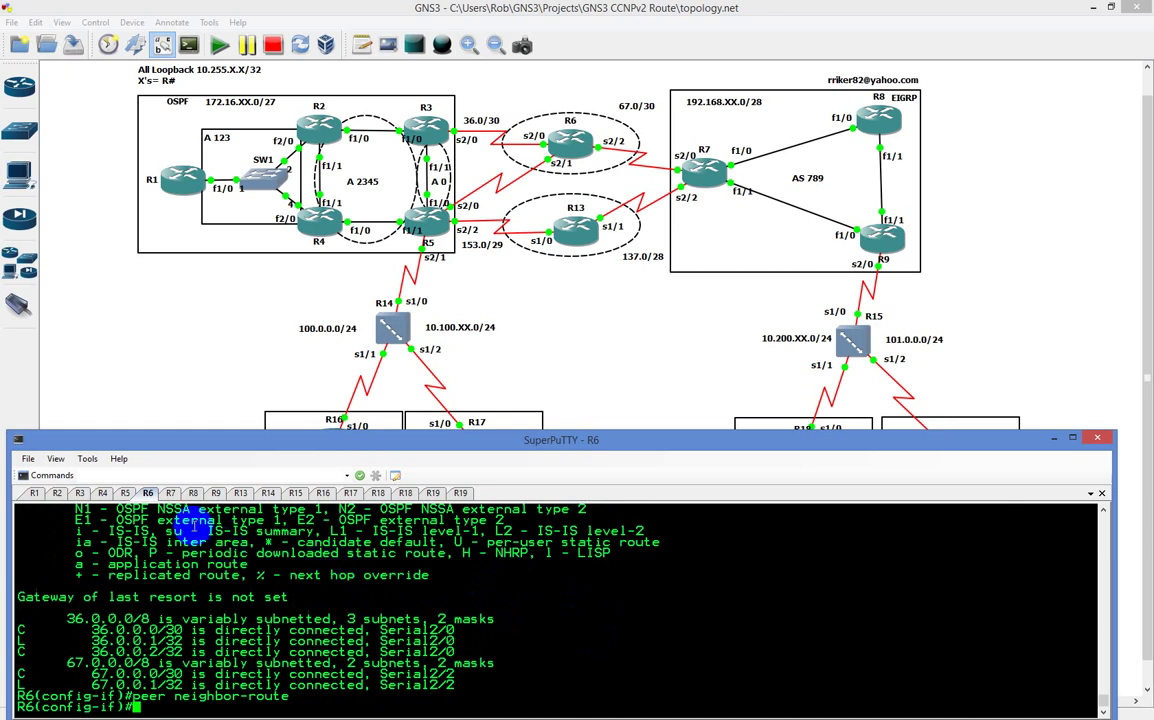
{"action": "left_click", "coordinate": [140, 518]}
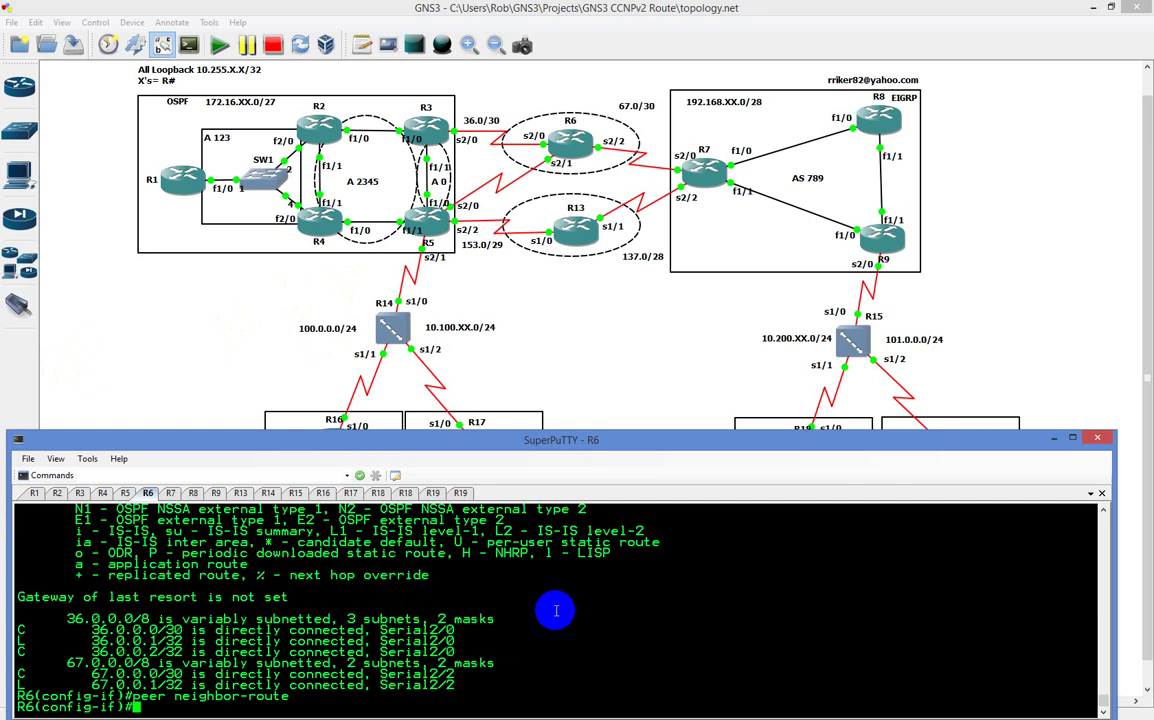
Step: Display R6's Serial2/0 config: IP 36.0.0.1/30, PPP encapsulation, PAP authentication
{"action": "type", "text": "do sh run int"}
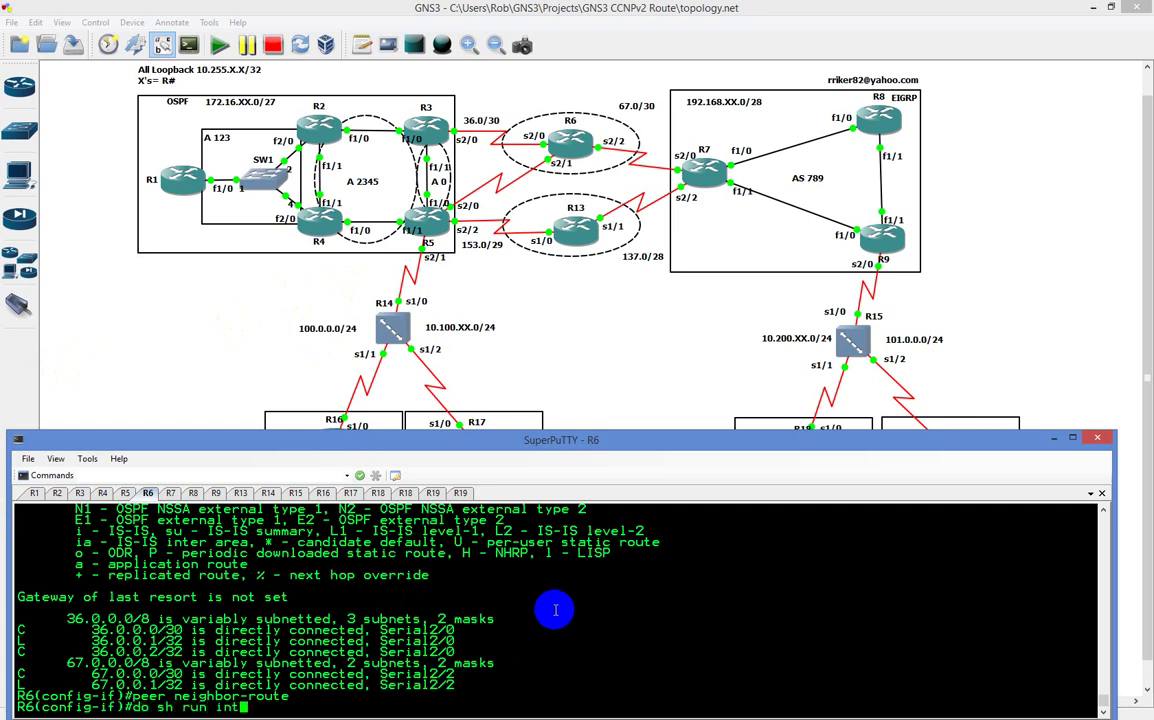
{"action": "type", "text": " s2/0"}
{"action": "key", "text": "Return"}
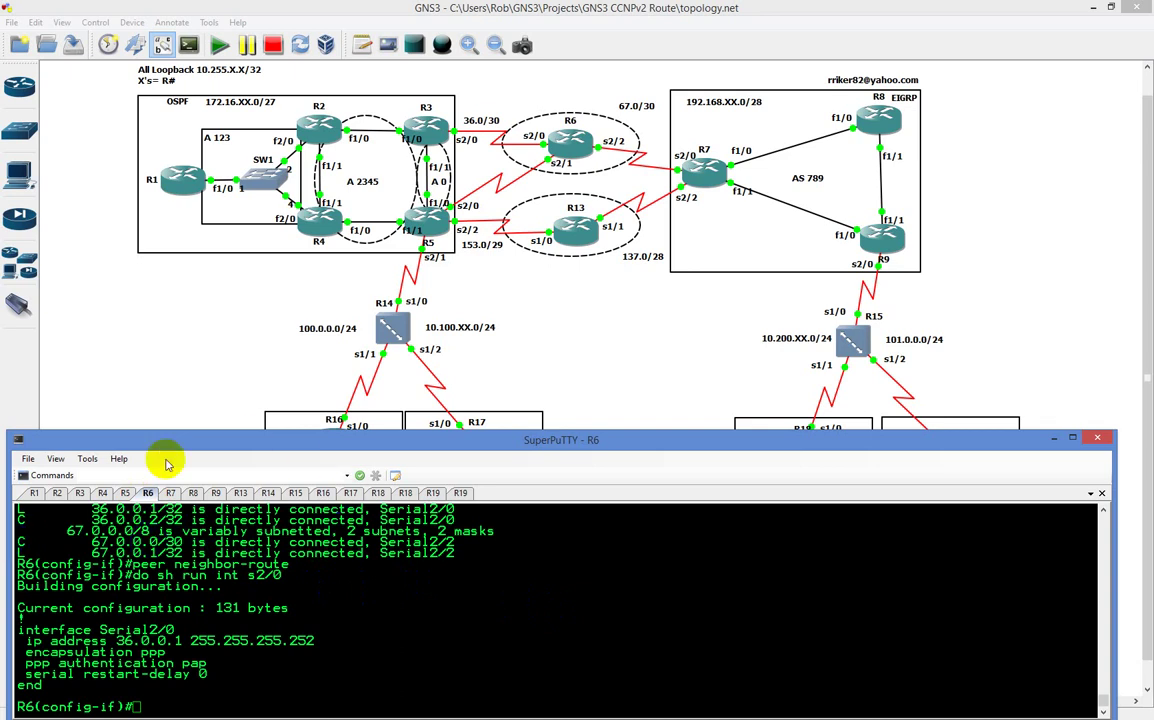
Step: Switch to R3, enter Serial2/0 and display its running configuration
{"action": "left_click", "coordinate": [80, 494]}
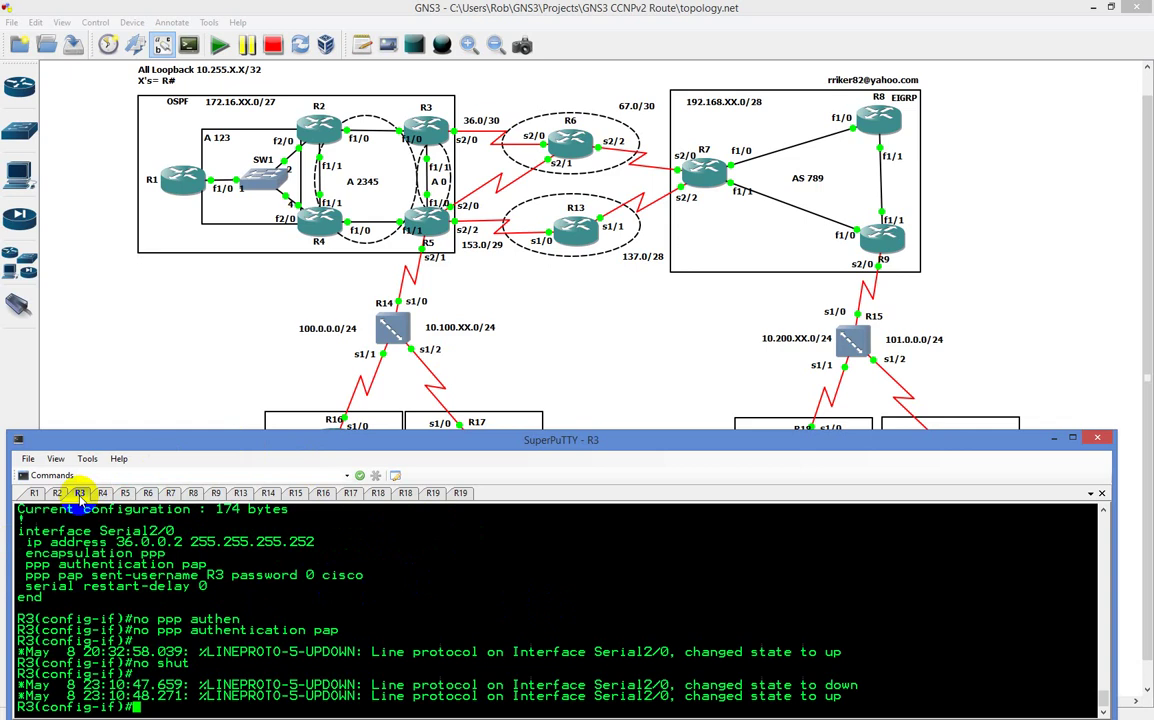
{"action": "type", "text": "int s2/0"}
{"action": "key", "text": "Return"}
{"action": "type", "text": "do sh run int"}
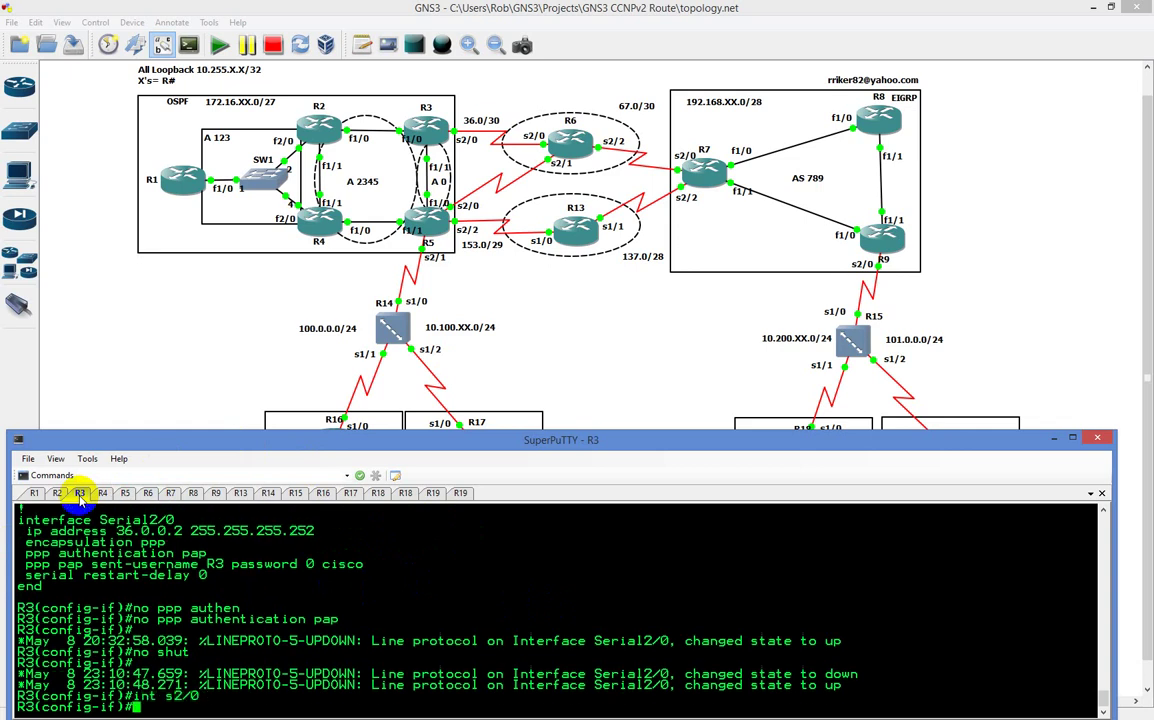
{"action": "type", "text": " s2/0"}
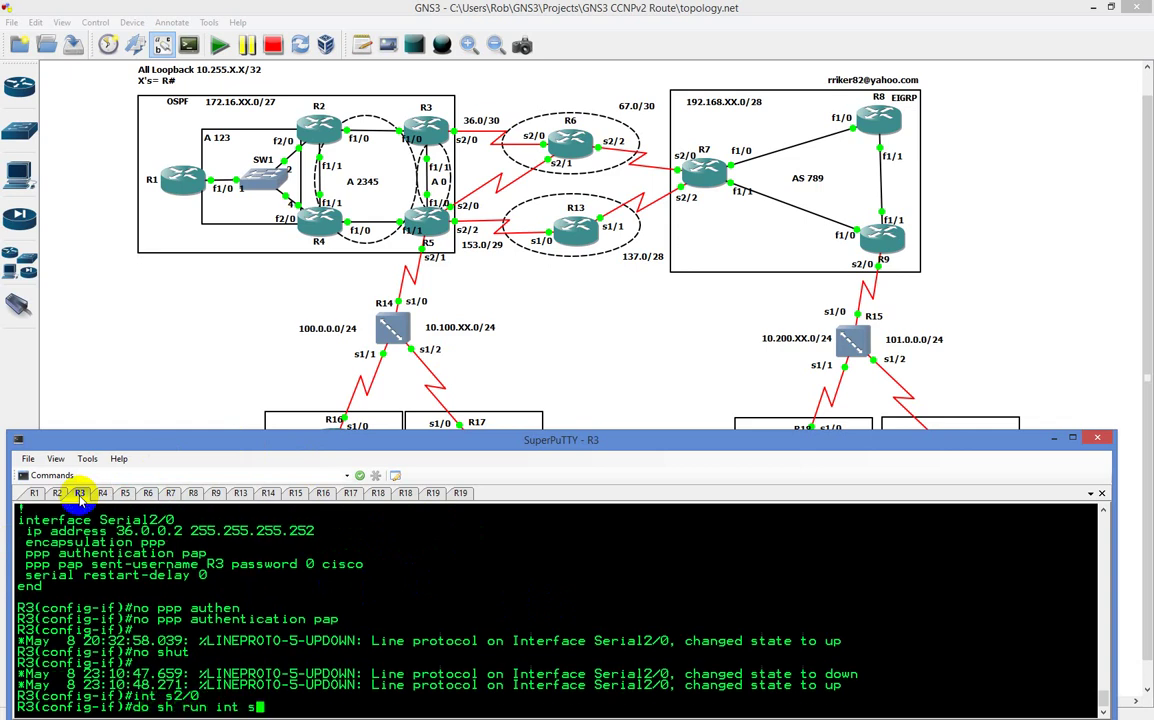
{"action": "key", "text": "Return"}
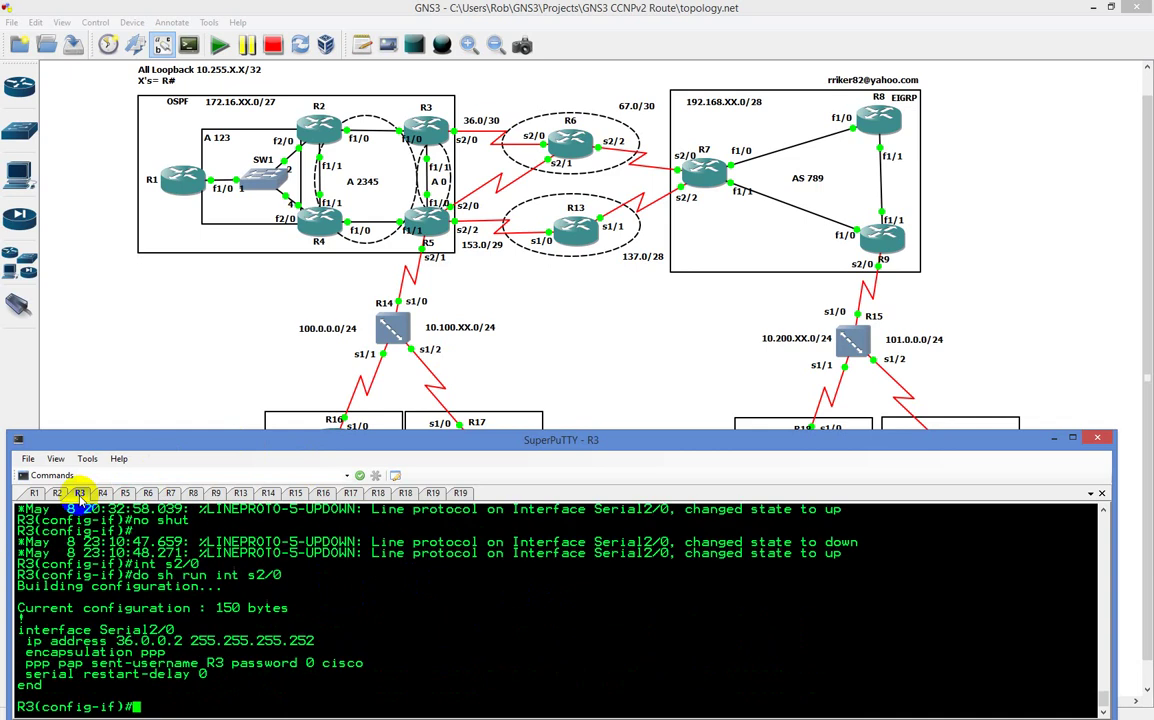
Step: Apply 'ppp authentication pap' on R3's Serial2/0 interface
{"action": "type", "text": "ppp authen"}
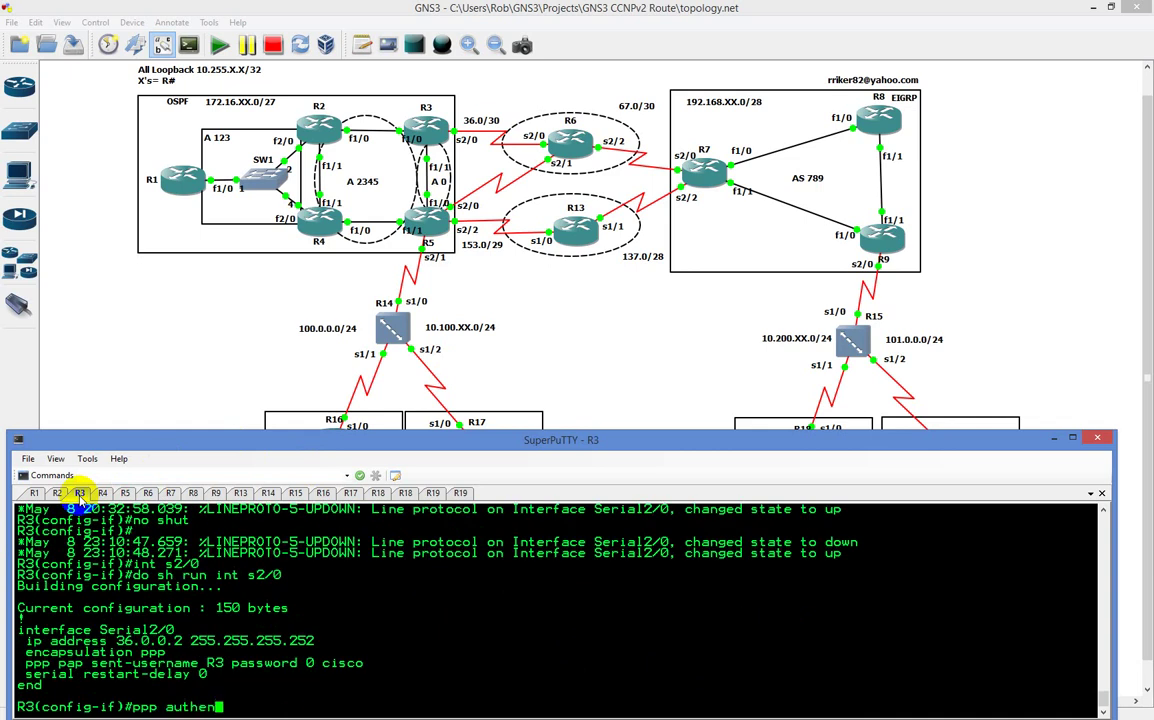
{"action": "key", "text": "Tab"}
{"action": "type", "text": "pap"}
{"action": "key", "text": "Return"}
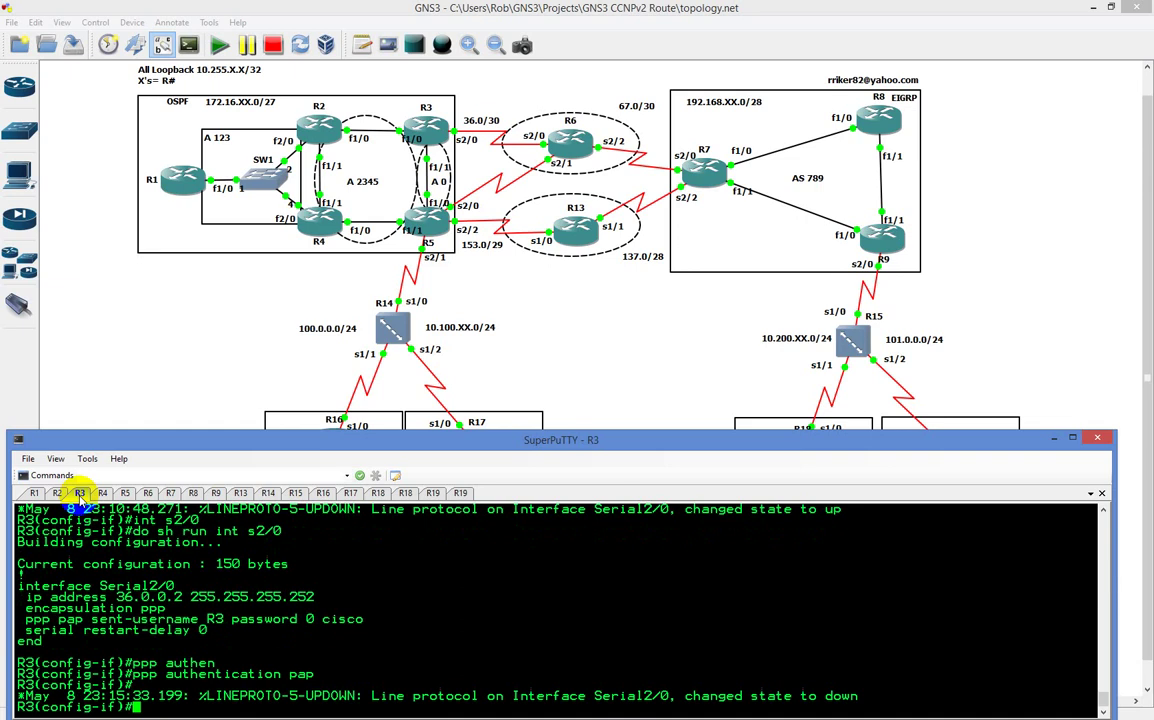
{"action": "type", "text": "no"}
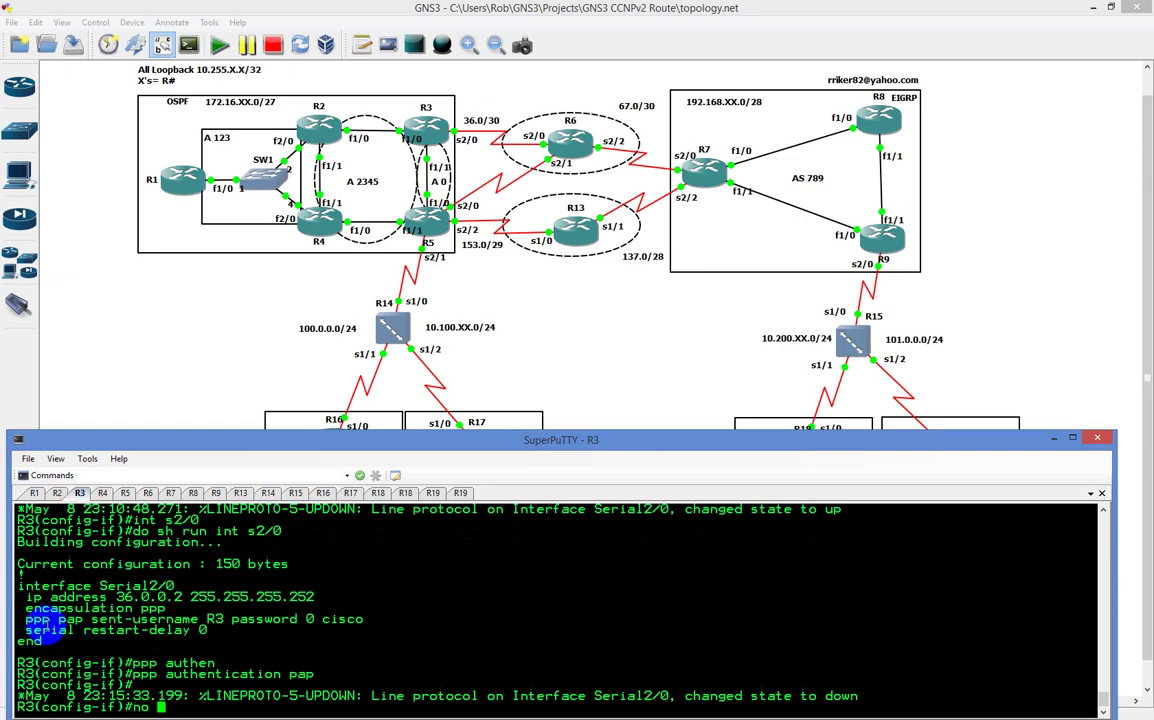
Step: Remove the ppp pap sent-username line from R3's Serial2/0 by pasting it after 'no'
{"action": "left_click_drag", "start_coordinate": [26, 619], "coordinate": [344, 619]}
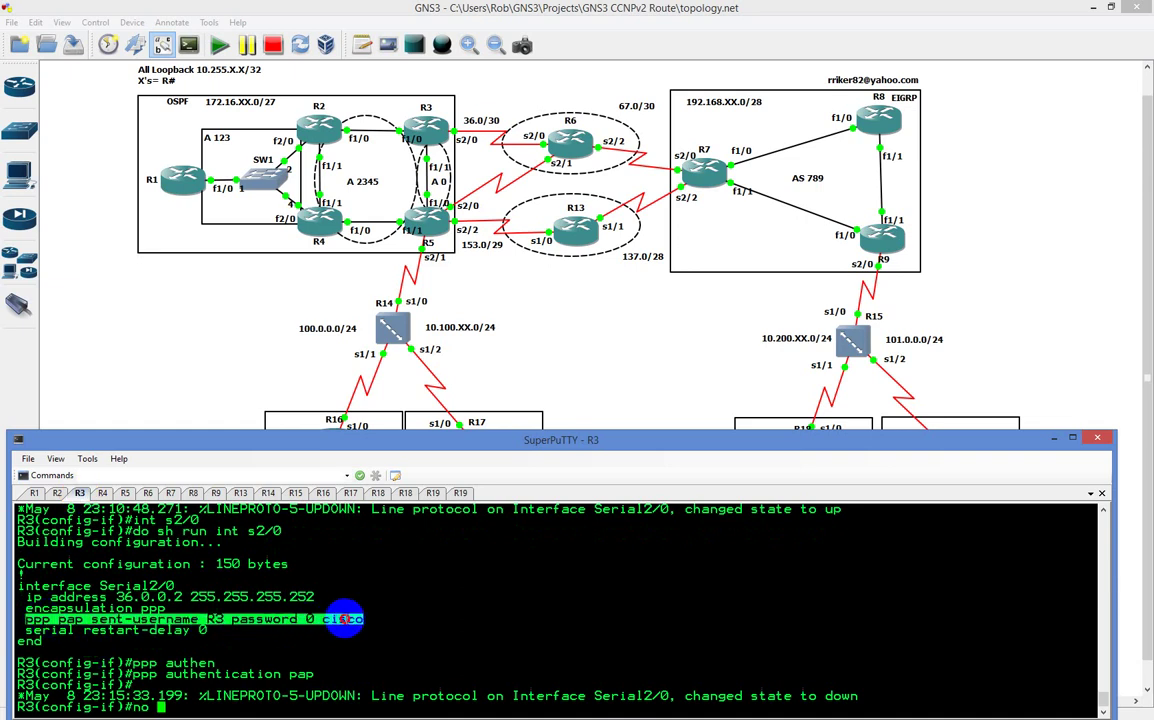
{"action": "right_click", "coordinate": [458, 608]}
{"action": "key", "text": "Return"}
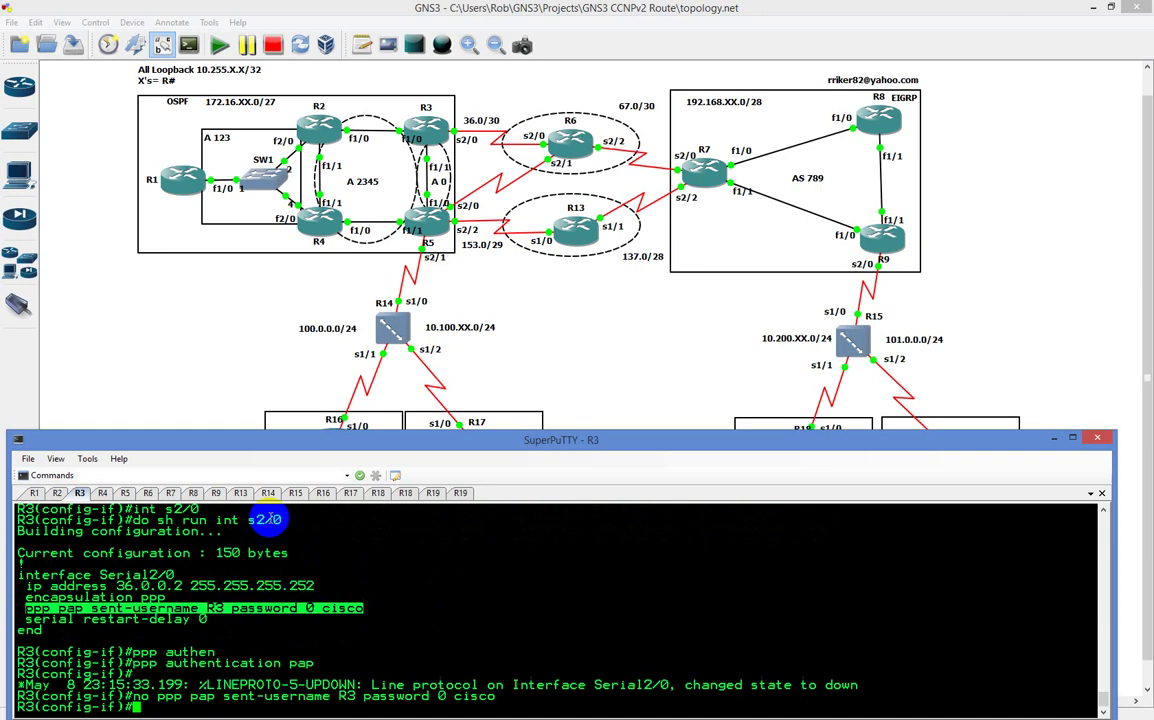
Step: On R6, list the configured local usernames with 'do sh run | sec user'
{"action": "left_click", "coordinate": [147, 493]}
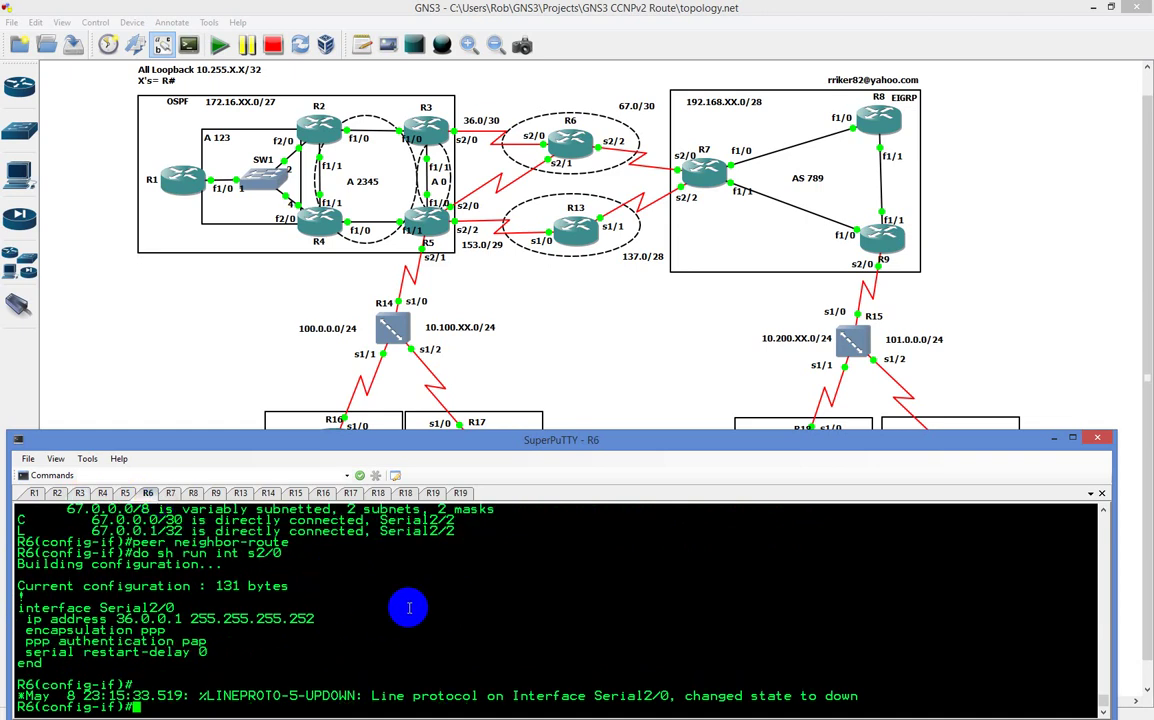
{"action": "type", "text": "do sh run | sec user"}
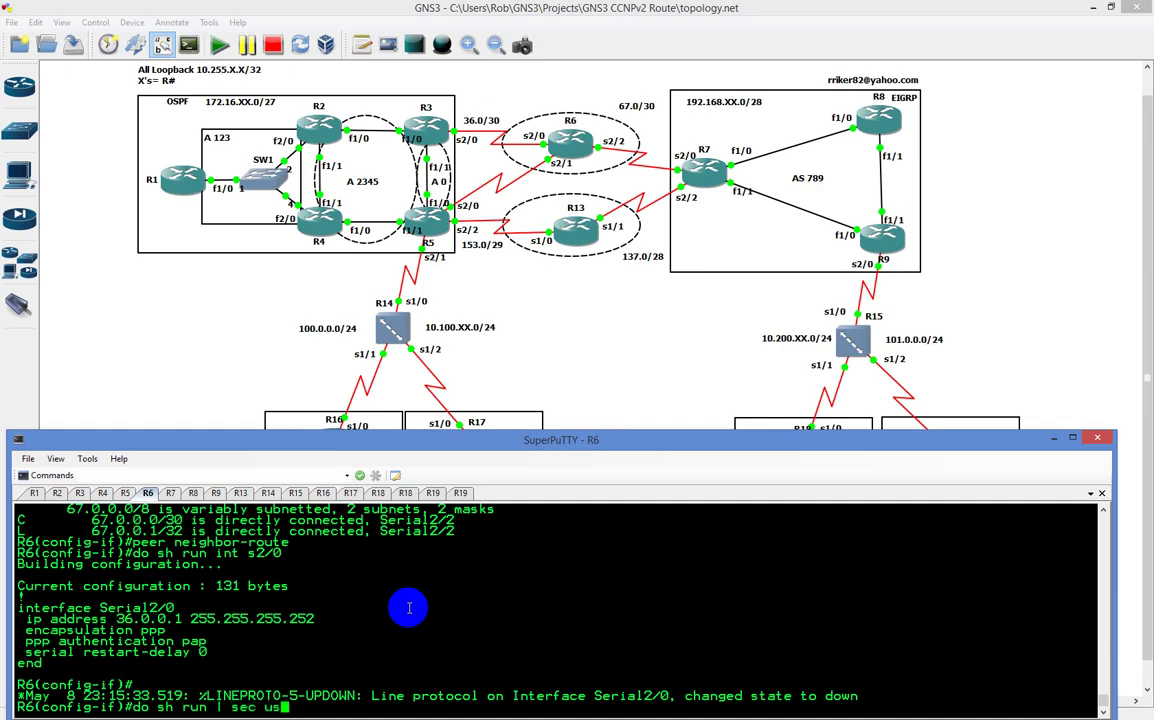
{"action": "key", "text": "Return"}
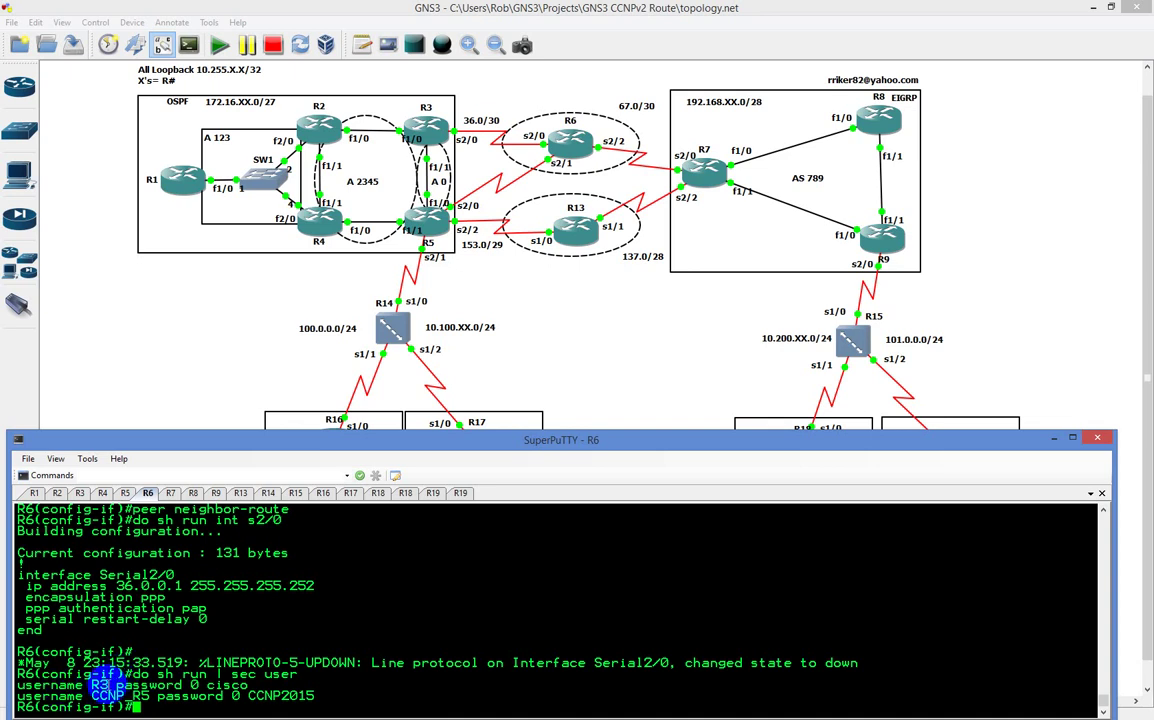
{"action": "left_click", "coordinate": [79, 493]}
{"action": "type", "text": "do sh ru"}
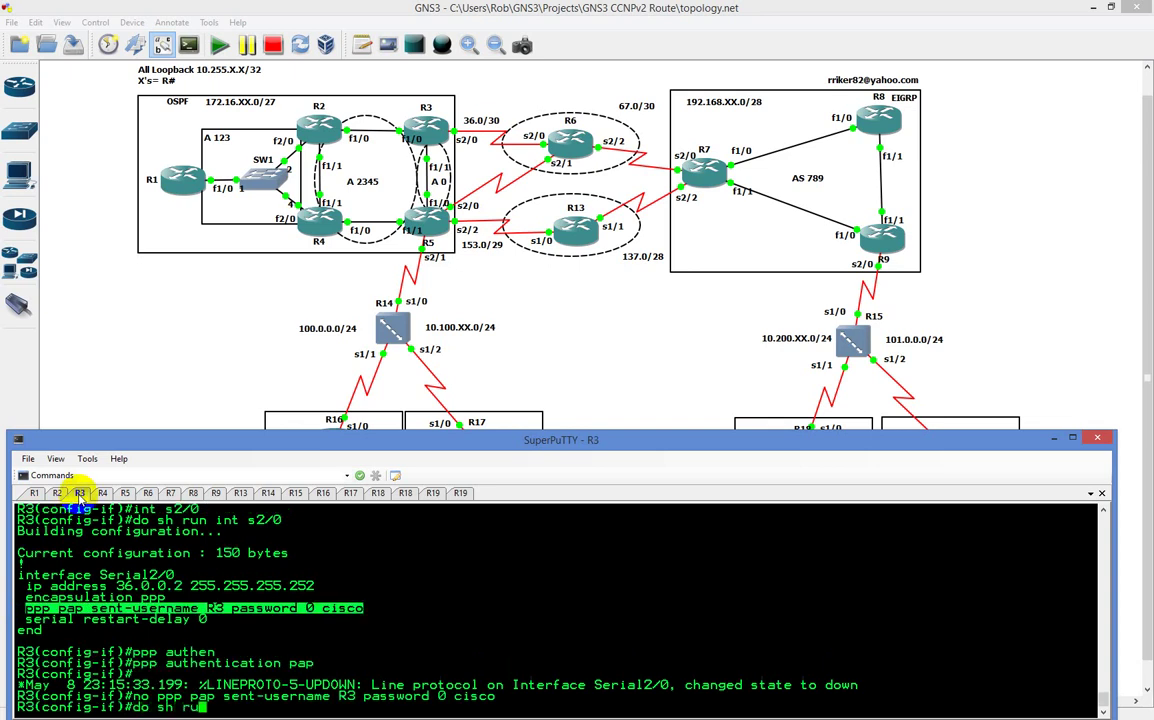
{"action": "type", "text": "n | sec user"}
{"action": "key", "text": "Return"}
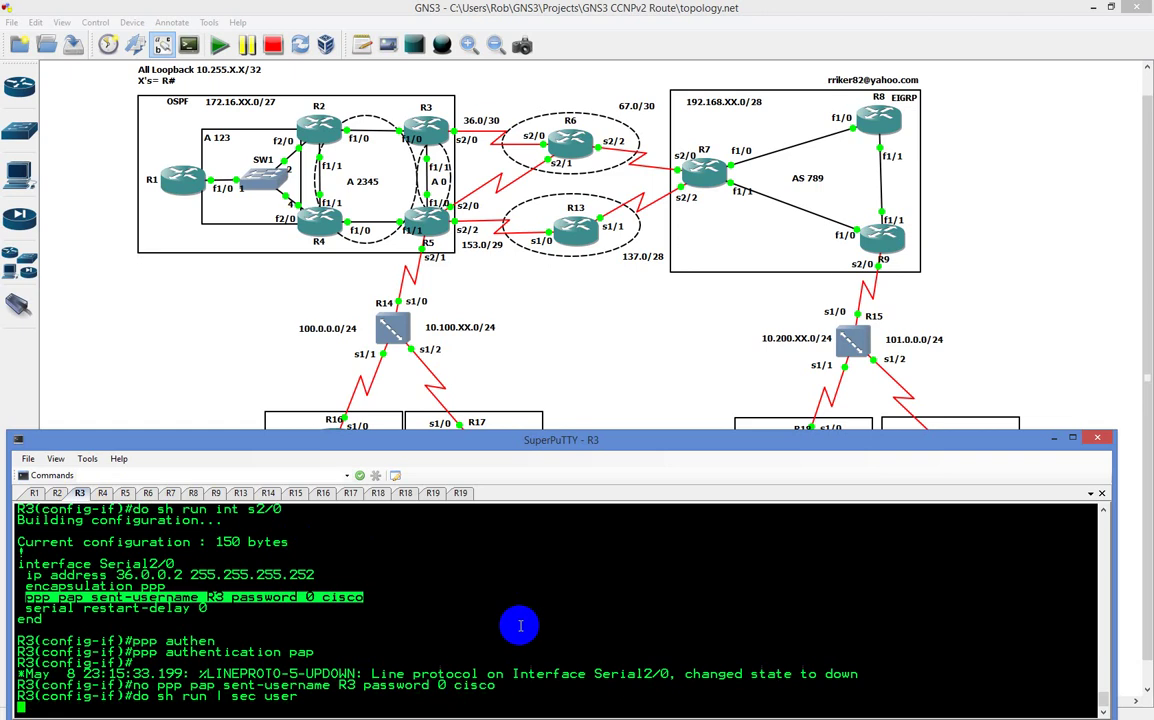
{"action": "left_click", "coordinate": [480, 611]}
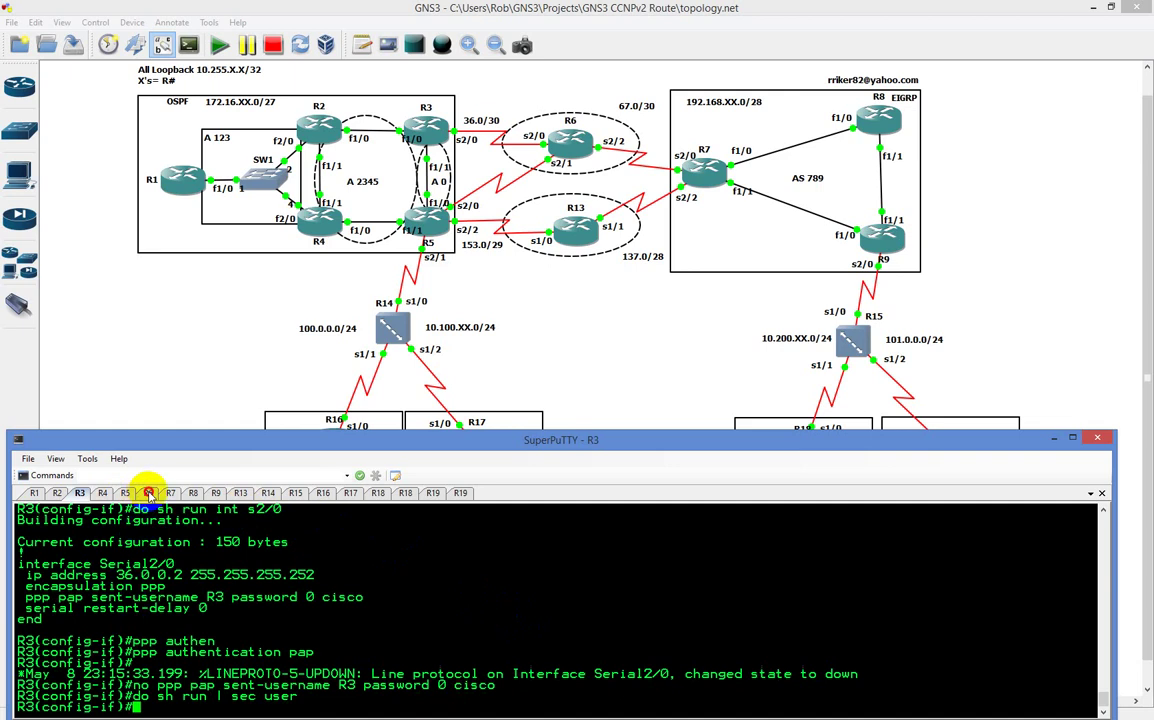
{"action": "left_click", "coordinate": [147, 492]}
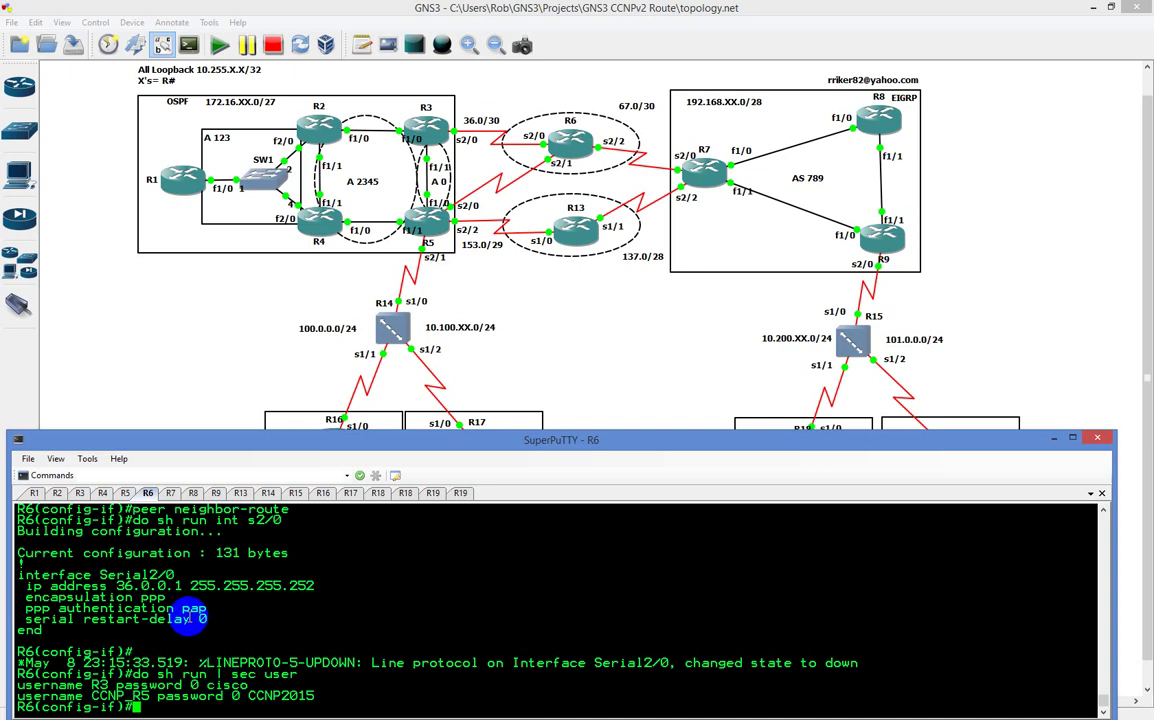
Step: On R3, exit Serial2/0 interface configuration back to global configuration mode
{"action": "left_click", "coordinate": [81, 493]}
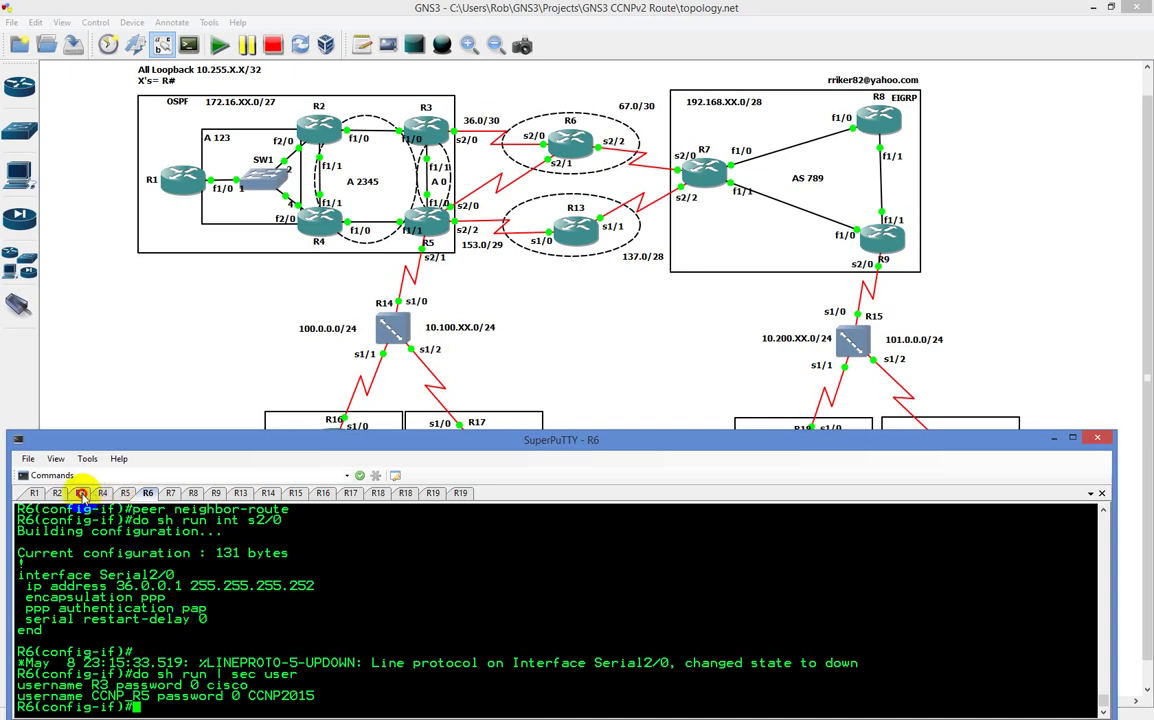
{"action": "type", "text": "exi"}
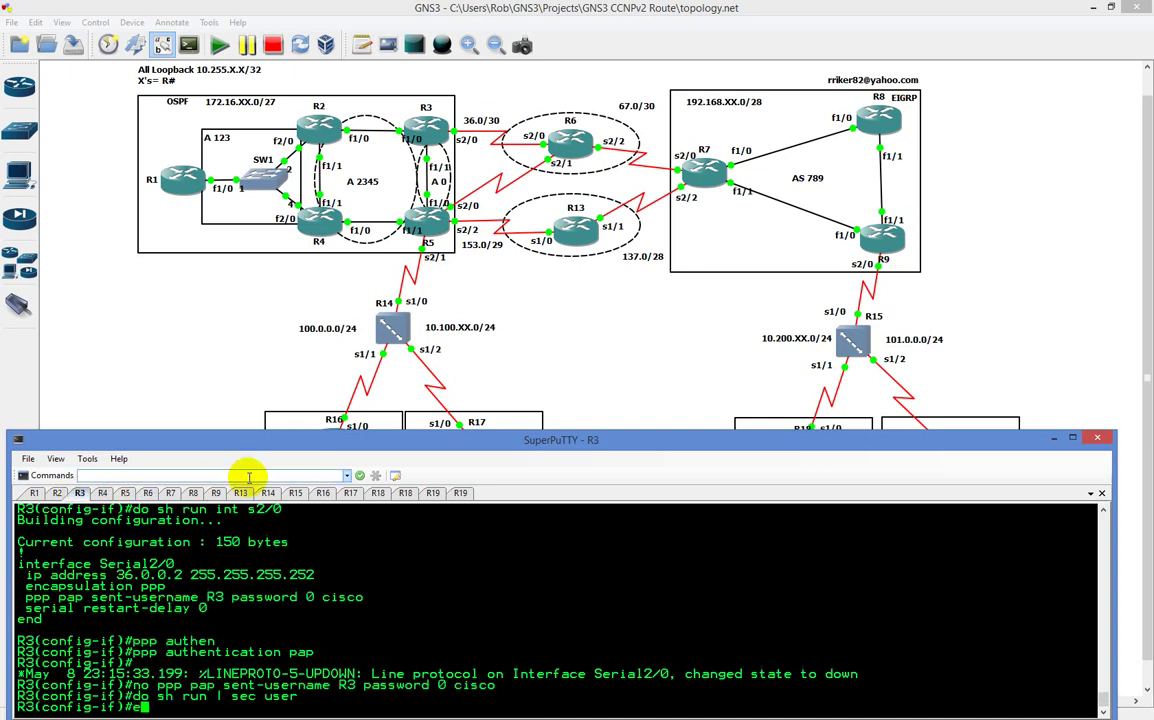
{"action": "key", "text": "Return"}
Step: Create local username R6 with its password on R3, then display Serial2/0's running config
{"action": "type", "text": "user"}
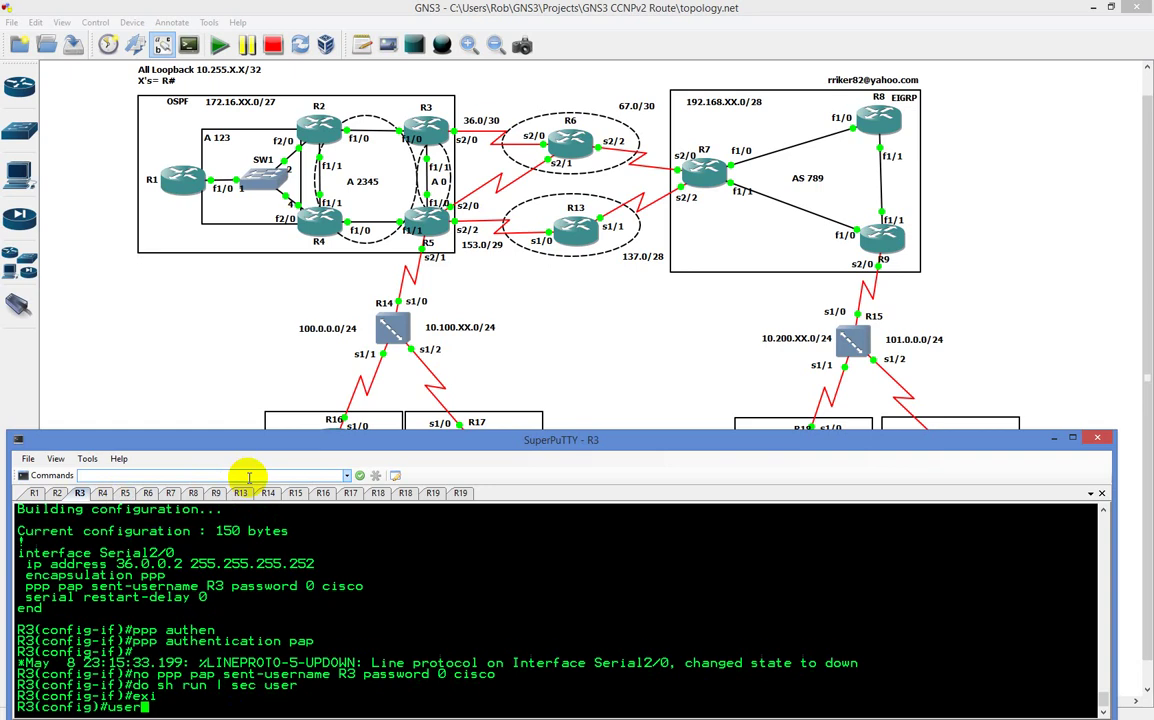
{"action": "key", "text": "Tab"}
{"action": "type", "text": "n"}
{"action": "key", "text": "Tab"}
{"action": "type", "text": "R6 pas"}
{"action": "key", "text": "Tab"}
{"action": "type", "text": "cisco"}
{"action": "key", "text": "Return"}
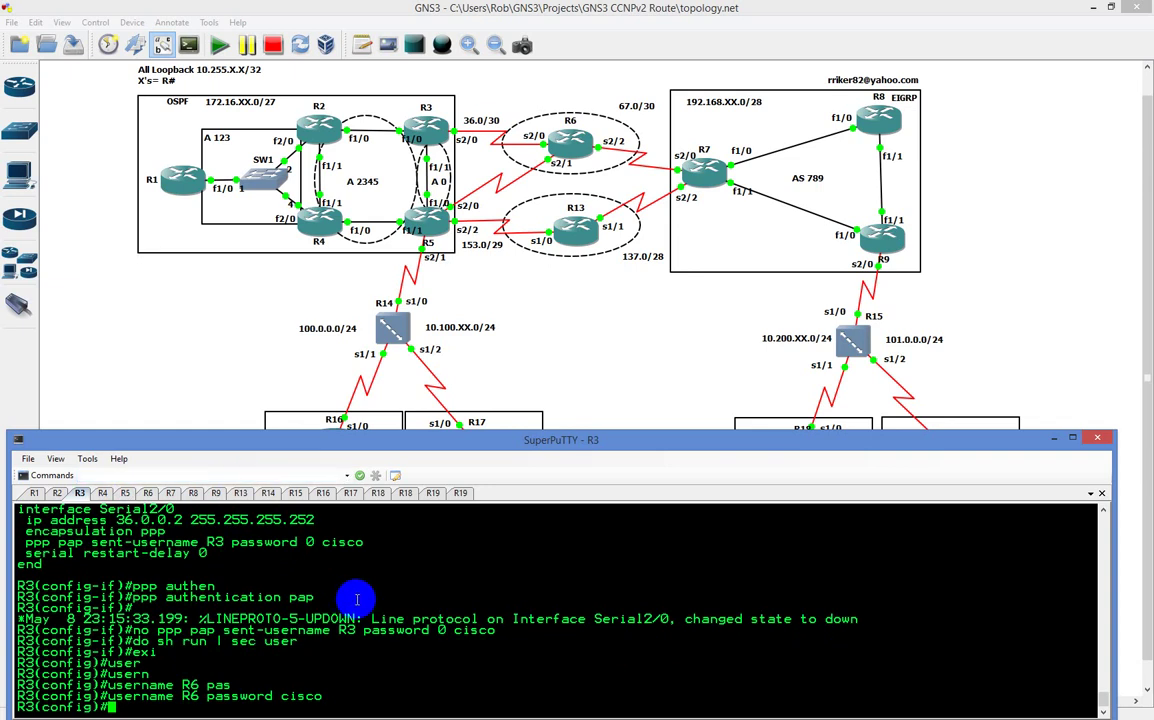
{"action": "type", "text": "do sh run int s2/0"}
{"action": "key", "text": "Return"}
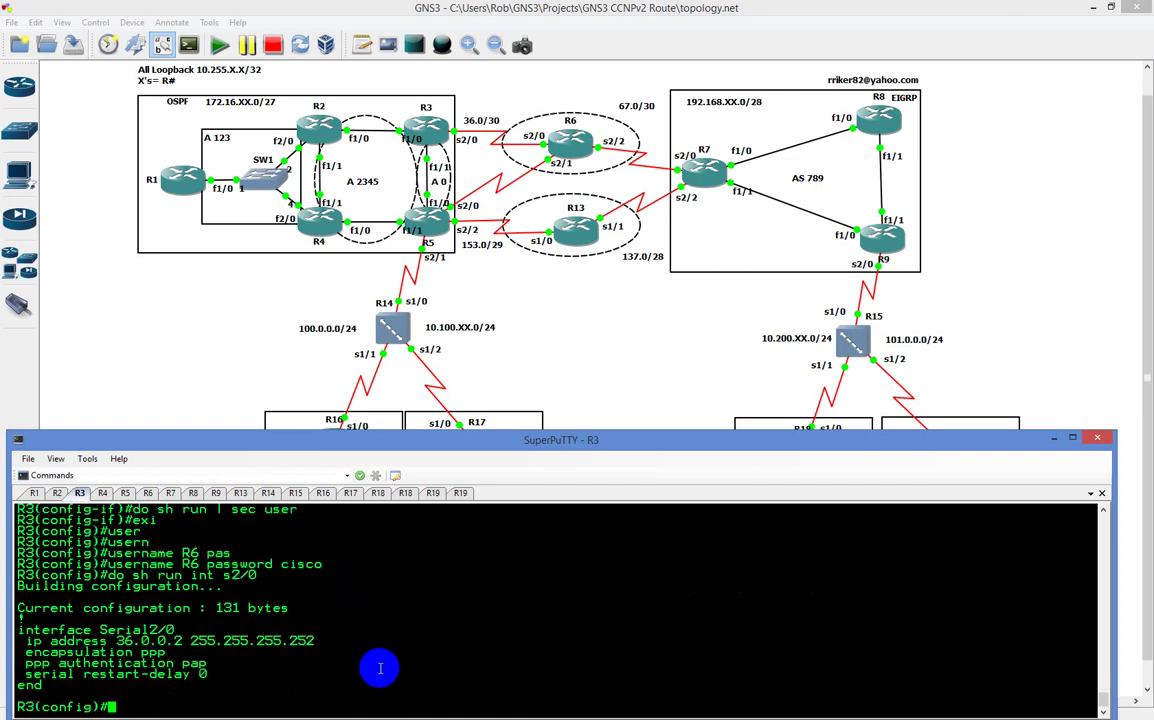
{"action": "mouse_move", "coordinate": [152, 512]}
{"action": "left_mouse_down"}
{"action": "mouse_move", "coordinate": [166, 488]}
{"action": "mouse_move", "coordinate": [135, 495]}
{"action": "left_mouse_up"}
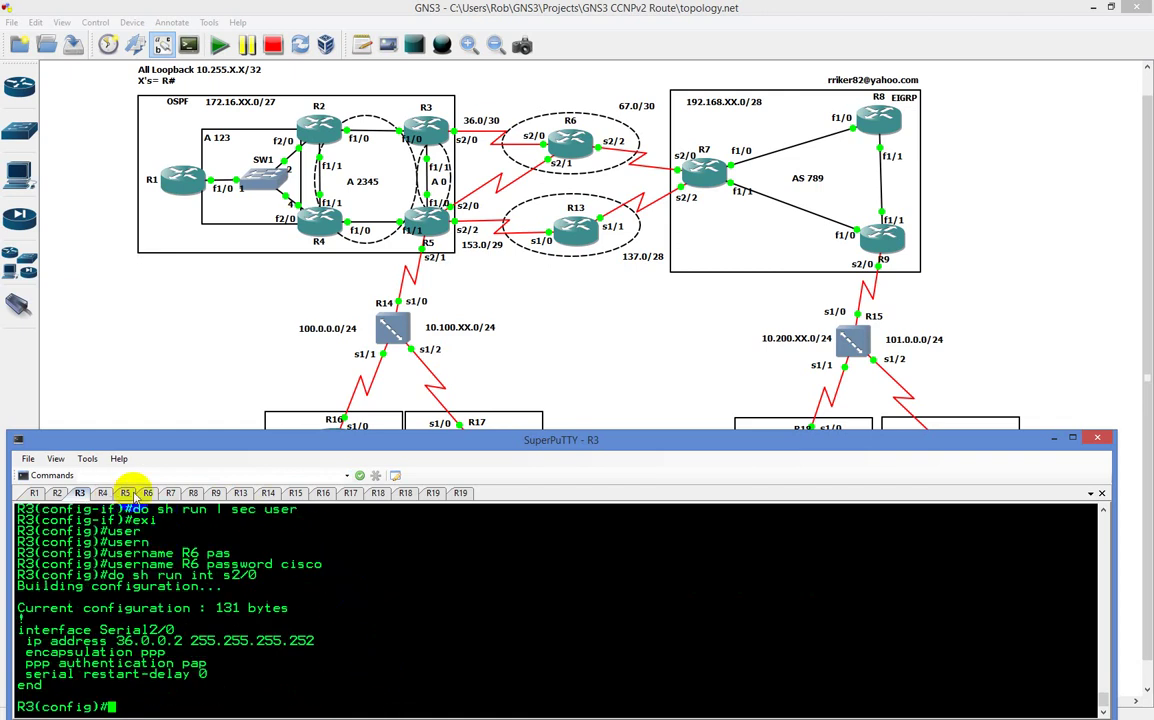
{"action": "left_click", "coordinate": [147, 493]}
{"action": "key", "text": "Up"}
{"action": "key", "text": "Up"}
{"action": "key", "text": "Return"}
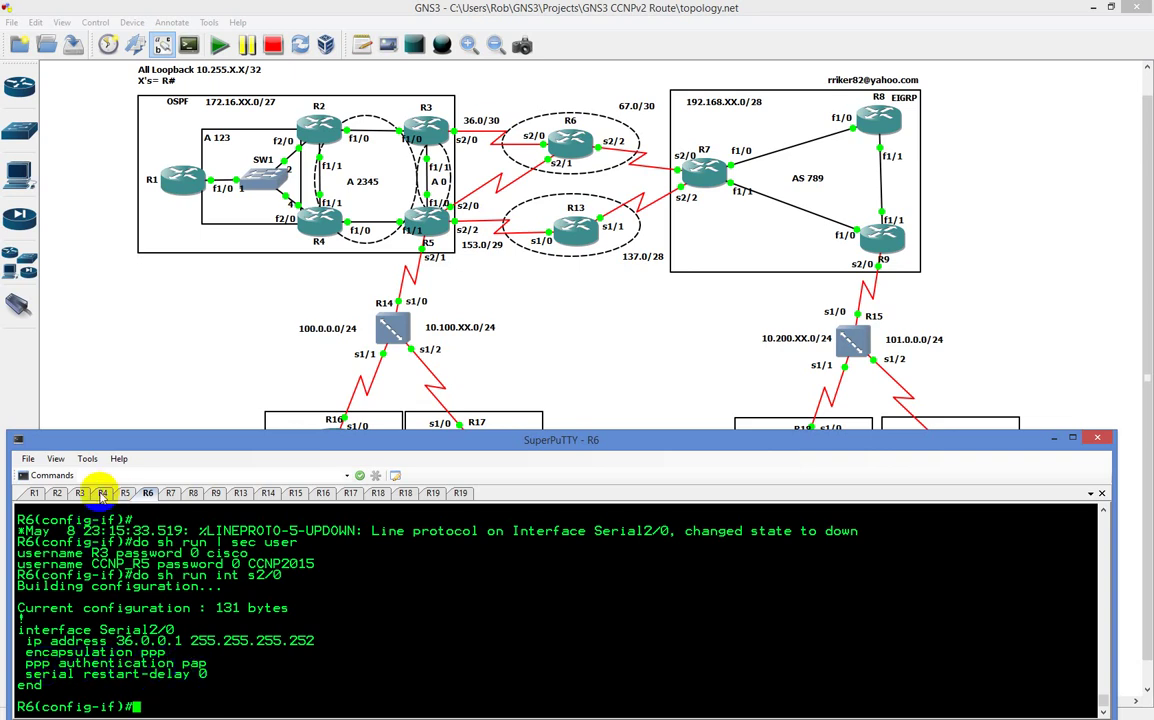
{"action": "left_click", "coordinate": [80, 493]}
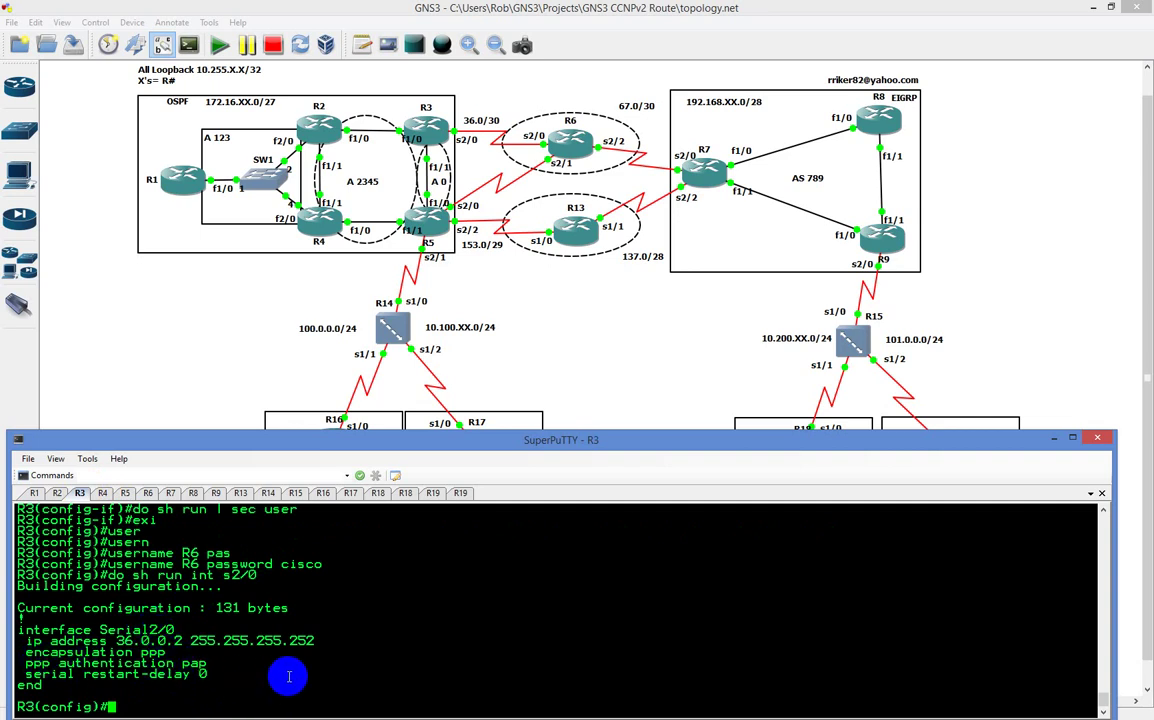
Step: In R3's Serial2/0, configure ppp pap sent-username R6 with its password
{"action": "type", "text": "int s"}
{"action": "type", "text": "2/0"}
{"action": "key", "text": "Return"}
{"action": "type", "text": "ppp "}
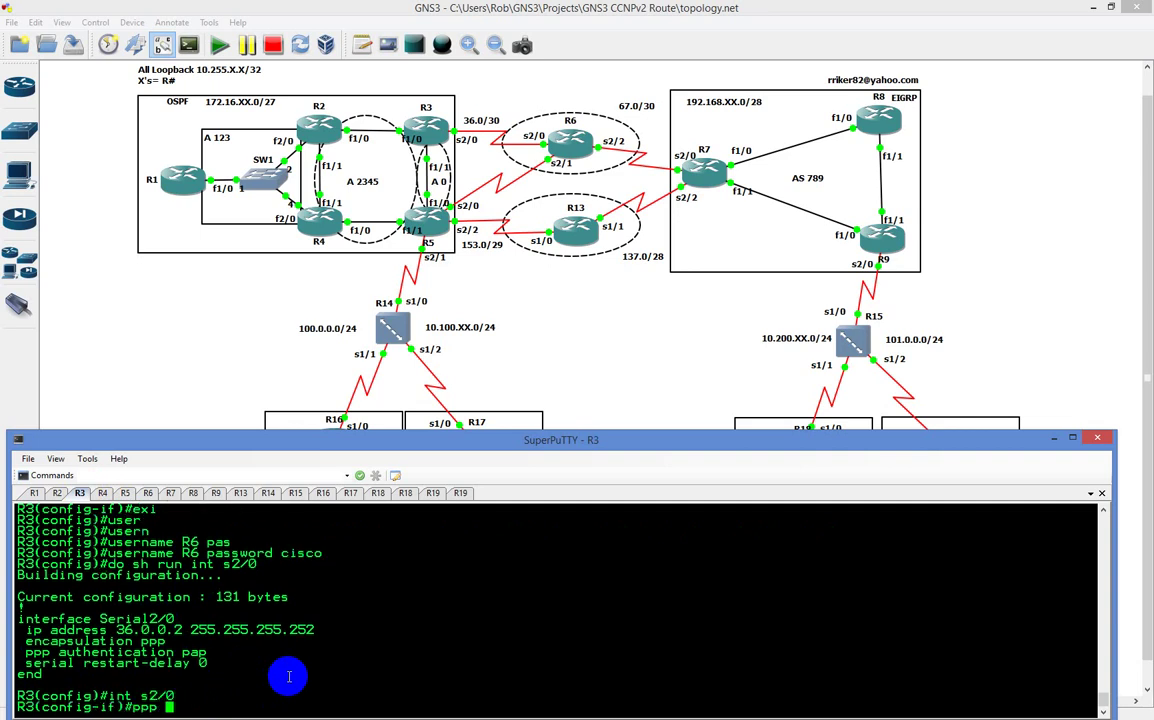
{"action": "type", "text": "pap sen"}
{"action": "key", "text": "Tab"}
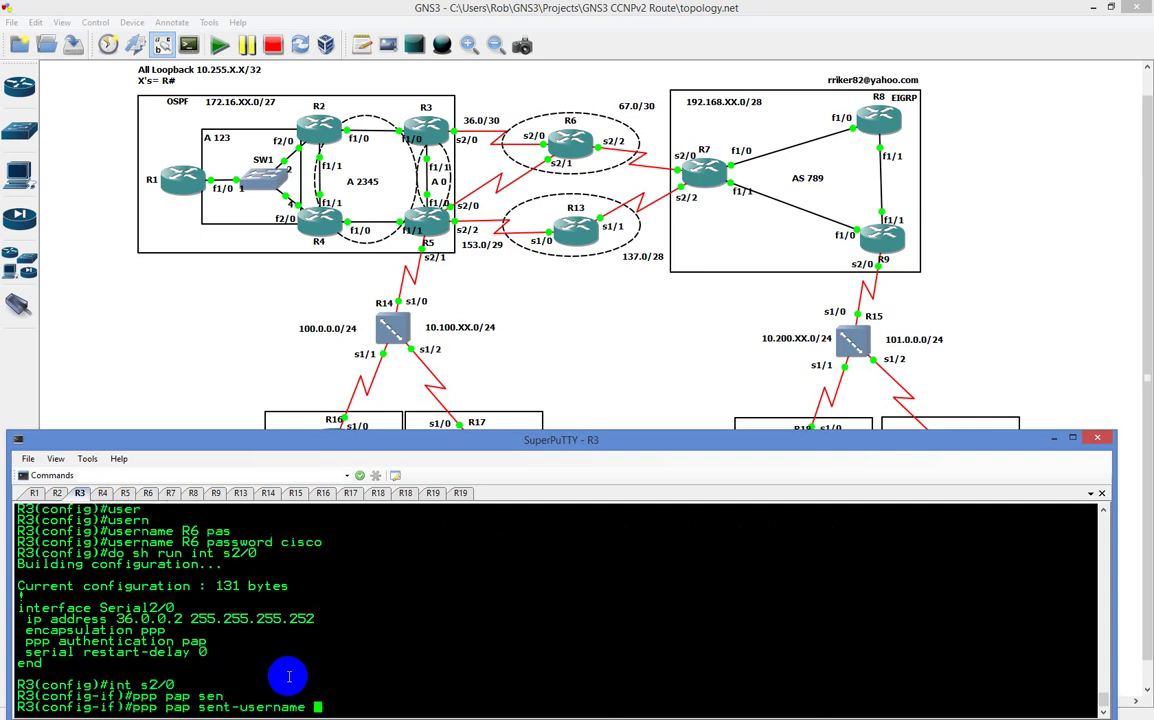
{"action": "type", "text": "?"}
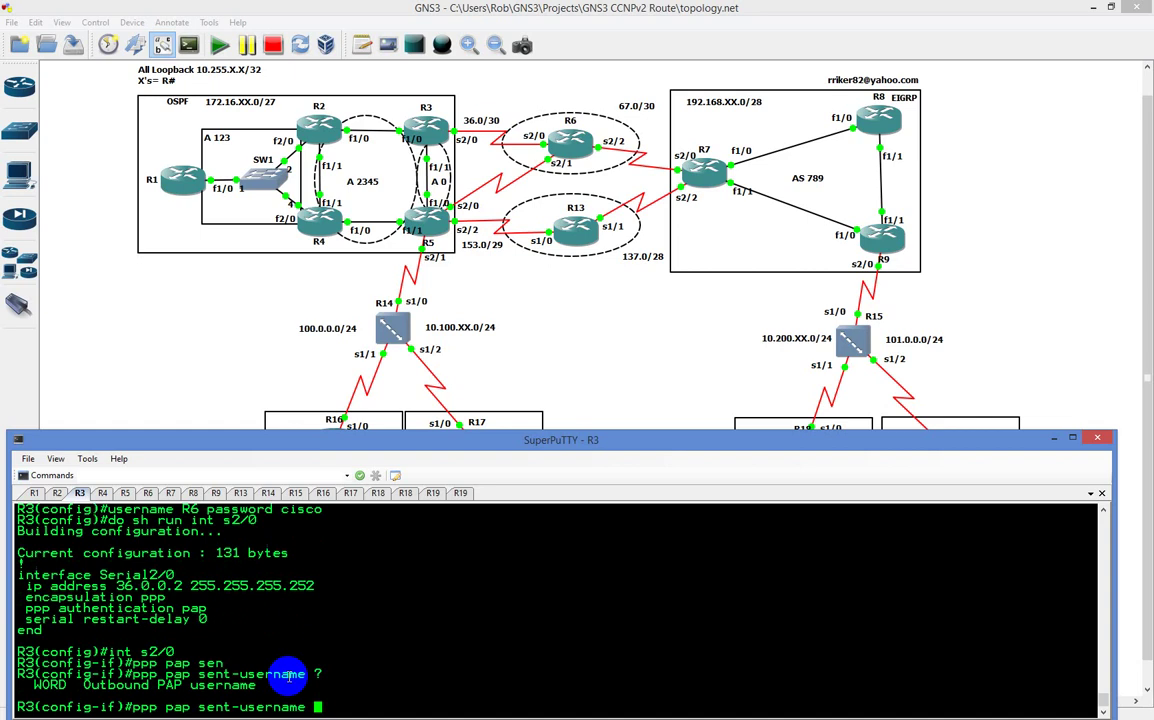
{"action": "type", "text": "R6 pas"}
{"action": "key", "text": "Tab"}
{"action": "type", "text": "cisco"}
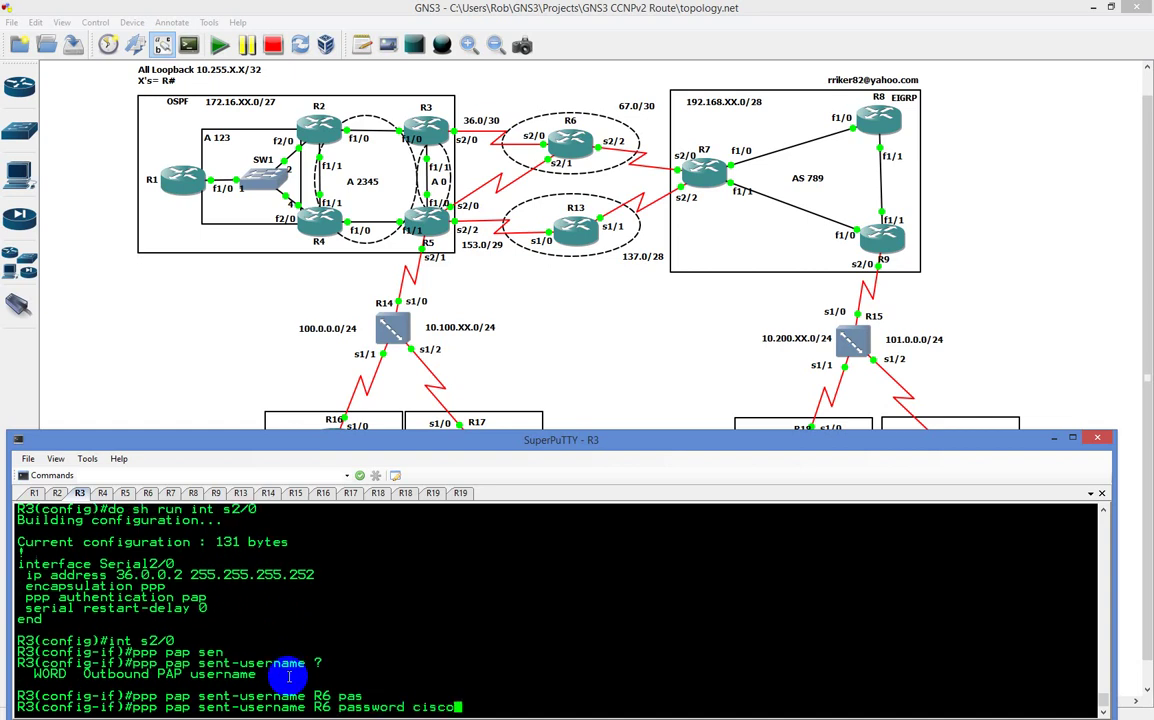
{"action": "key", "text": "Return"}
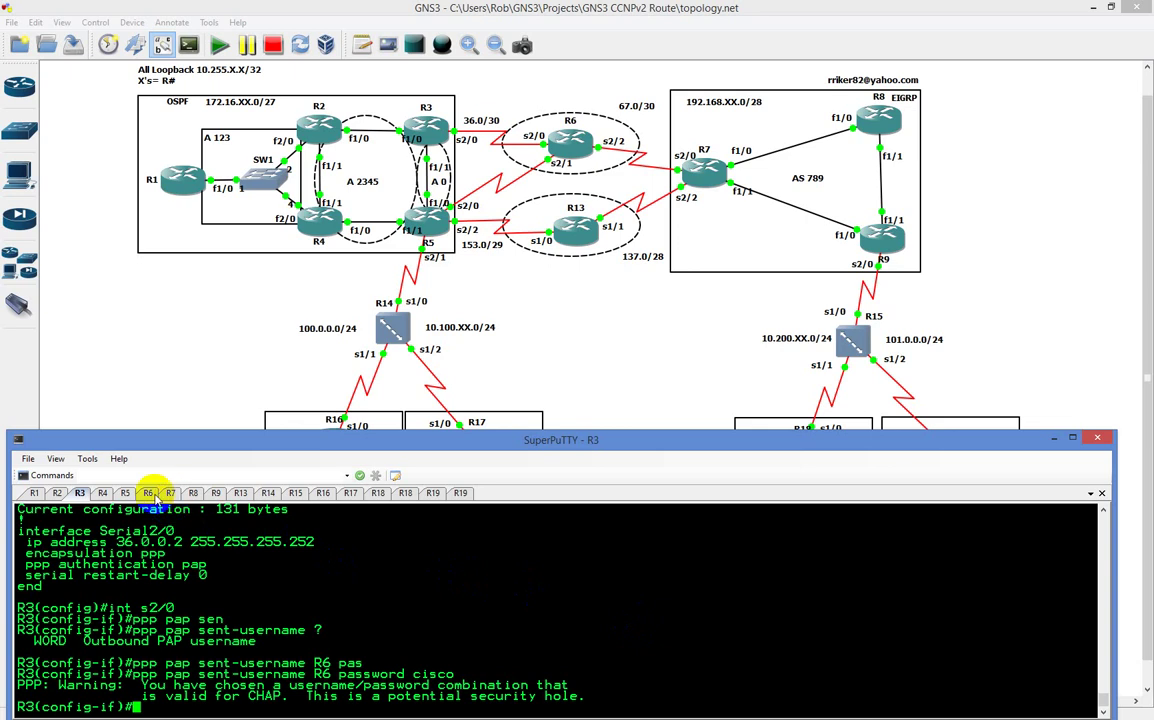
Step: Check the ppp pap sent-username help options on R6, ending with R2's console displayed
{"action": "left_click", "coordinate": [148, 493]}
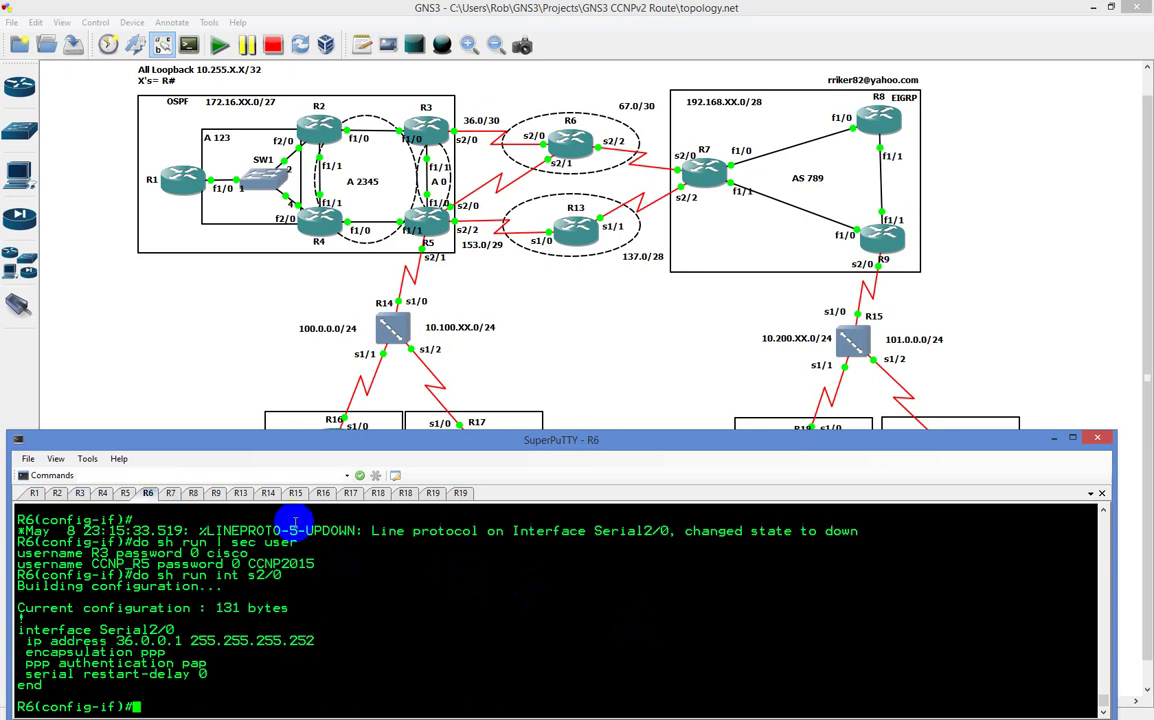
{"action": "type", "text": "ppp pap"}
{"action": "key", "text": "Tab"}
{"action": "type", "text": "se"}
{"action": "key", "text": "Tab"}
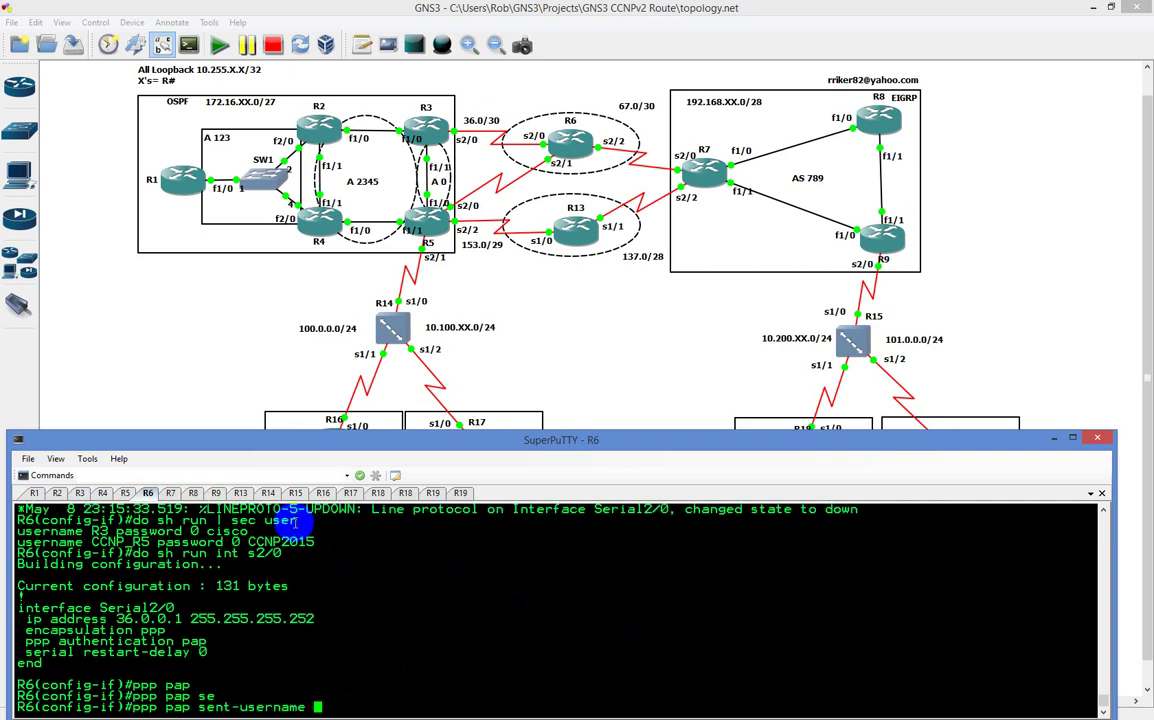
{"action": "type", "text": "?"}
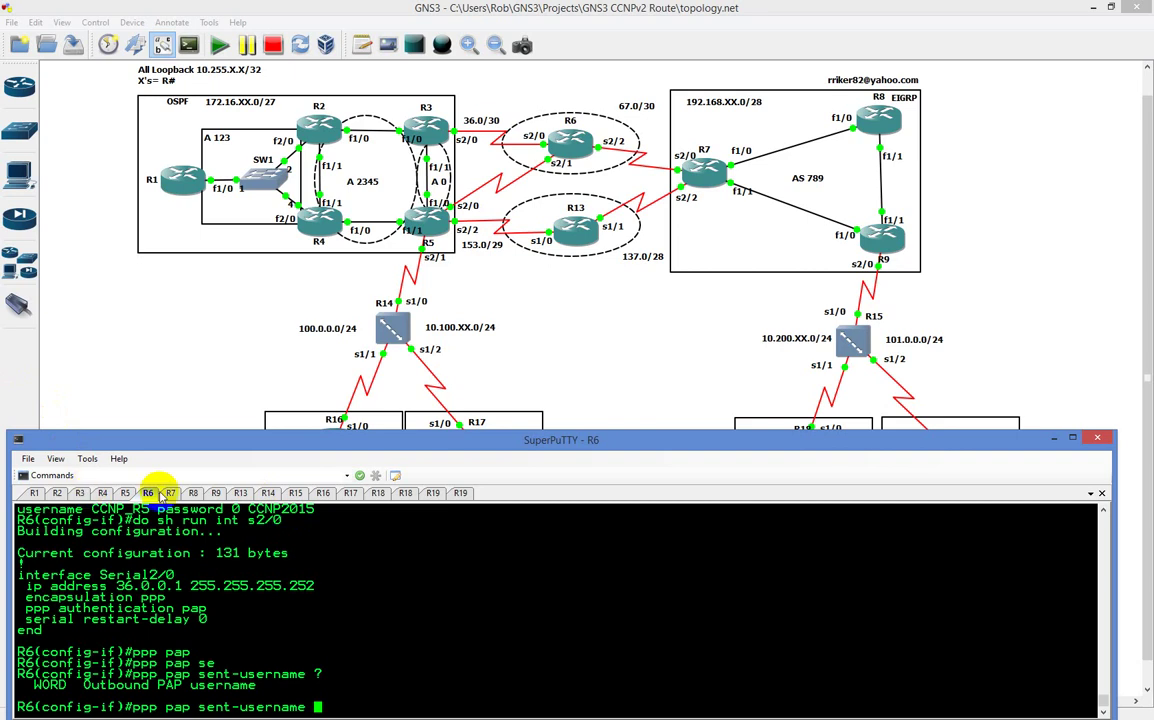
{"action": "left_click", "coordinate": [81, 493]}
{"action": "middle_click", "coordinate": [81, 493]}
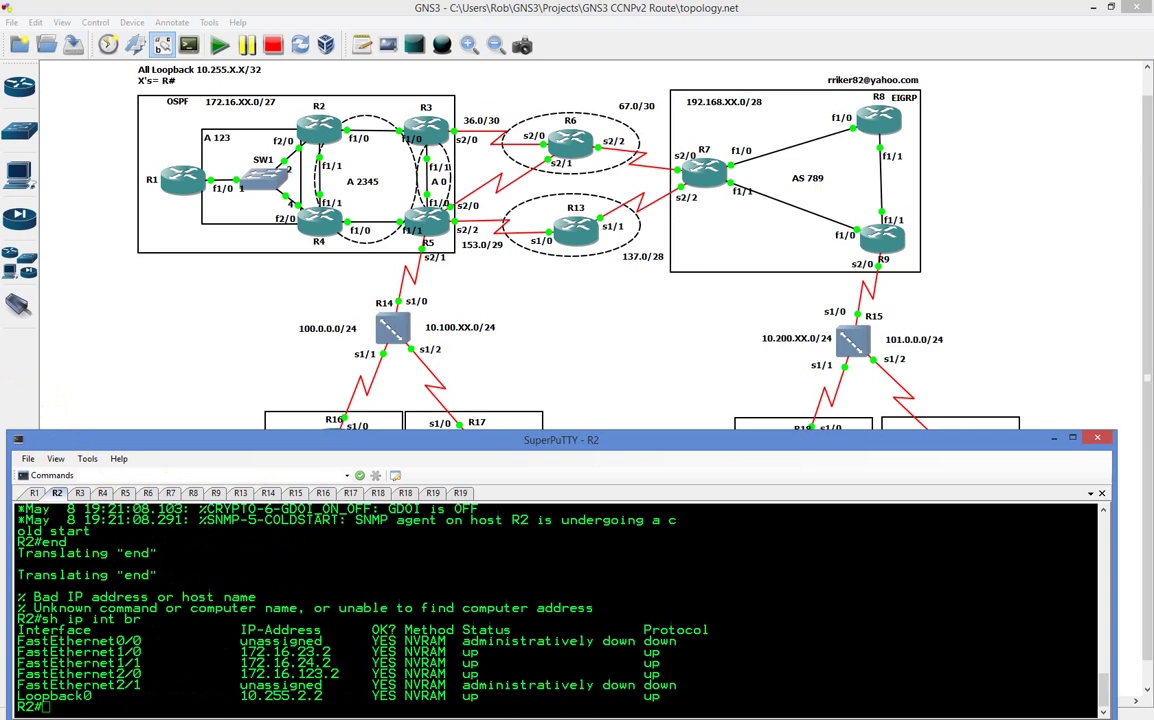
Step: On R3, remove the ppp pap sent-username R6 setting from Serial2/0
{"action": "left_click", "coordinate": [82, 493]}
{"action": "key", "text": "Up"}
{"action": "key", "text": "ctrl+a"}
{"action": "type", "text": "no"}
{"action": "key", "text": "Return"}
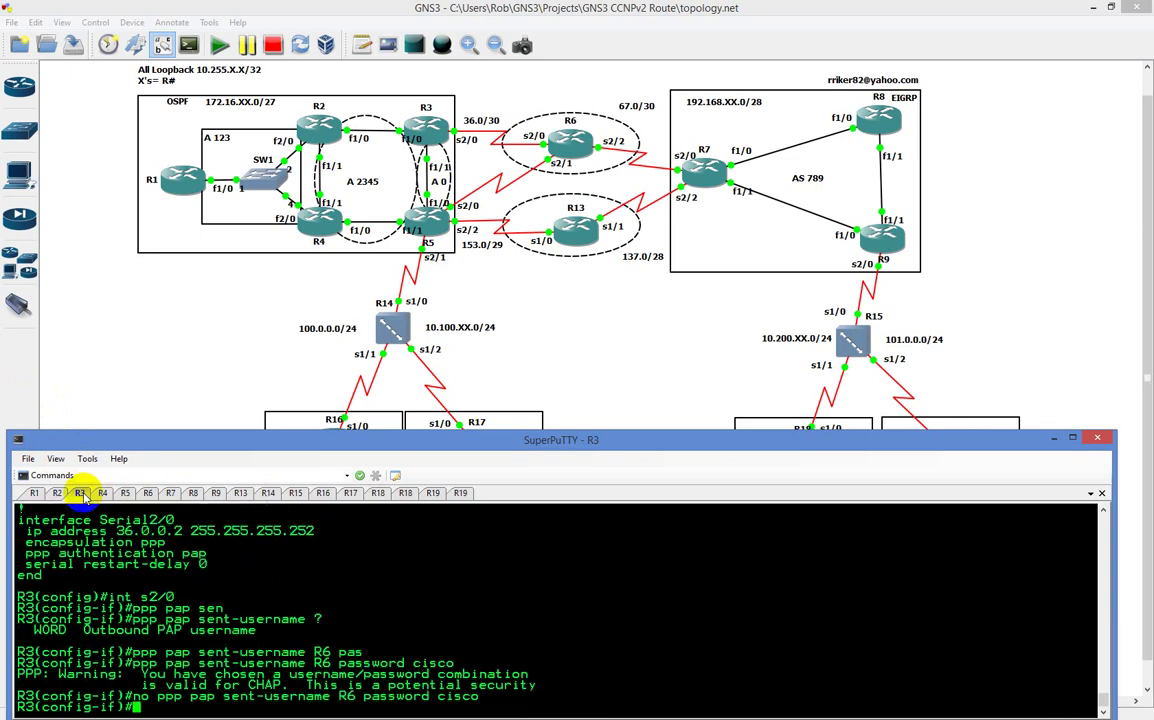
Step: Re-enter the recalled command as ppp pap sent-username R3 with its password
{"action": "key", "text": "Up"}
{"action": "key", "text": "ctrl+a"}
{"action": "key", "text": "Right"}
{"action": "key", "text": "Right"}
{"action": "key", "text": "Right"}
{"action": "key", "text": "BackSpace"}
{"action": "key", "text": "BackSpace"}
{"action": "key", "text": "BackSpace"}
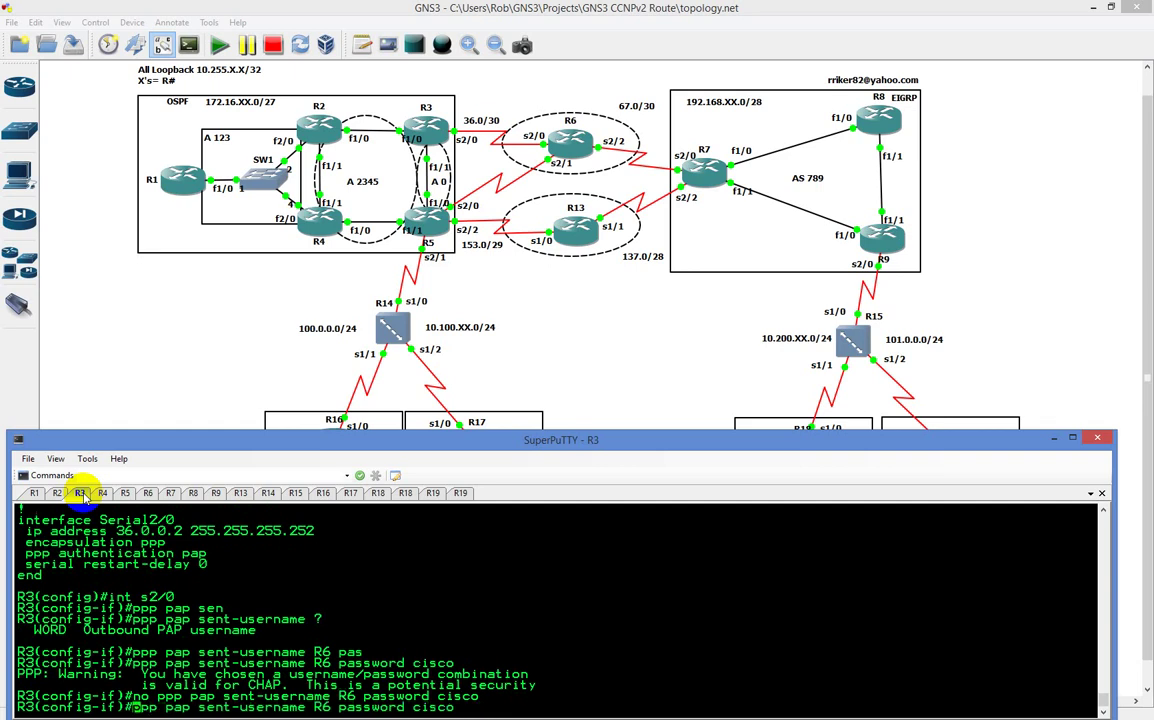
{"action": "key", "text": "Right"}
{"action": "key", "text": "Right"}
{"action": "key", "text": "Right"}
{"action": "key", "text": "Right"}
{"action": "key", "text": "Right"}
{"action": "key", "text": "Right"}
{"action": "key", "text": "Right"}
{"action": "key", "text": "Right"}
{"action": "key", "text": "Right"}
{"action": "key", "text": "Right"}
{"action": "key", "text": "Right"}
{"action": "key", "text": "Right"}
{"action": "key", "text": "Right"}
{"action": "key", "text": "Right"}
{"action": "key", "text": "Right"}
{"action": "key", "text": "Right"}
{"action": "key", "text": "Right"}
{"action": "key", "text": "Right"}
{"action": "key", "text": "Right"}
{"action": "key", "text": "Right"}
{"action": "key", "text": "BackSpace"}
{"action": "type", "text": "3"}
{"action": "key", "text": "Return"}
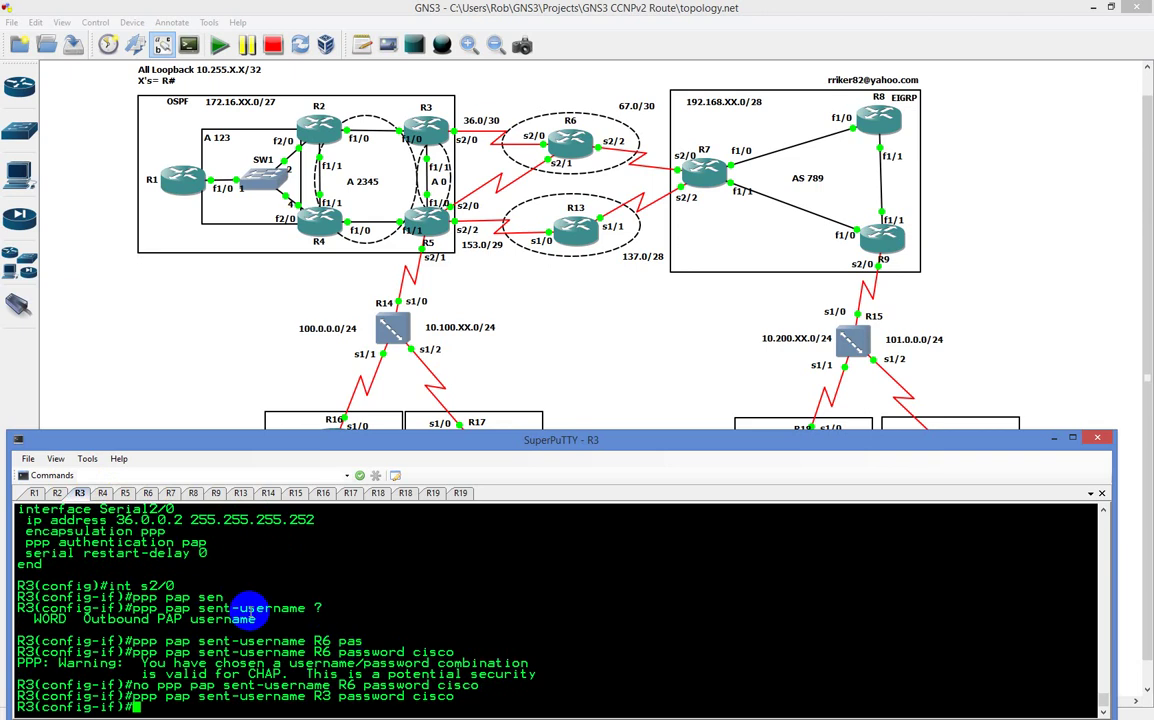
{"action": "scroll", "coordinate": [218, 618], "scroll_direction": "up", "scroll_amount": 3}
{"action": "scroll", "coordinate": [218, 618], "scroll_direction": "up", "scroll_amount": 3}
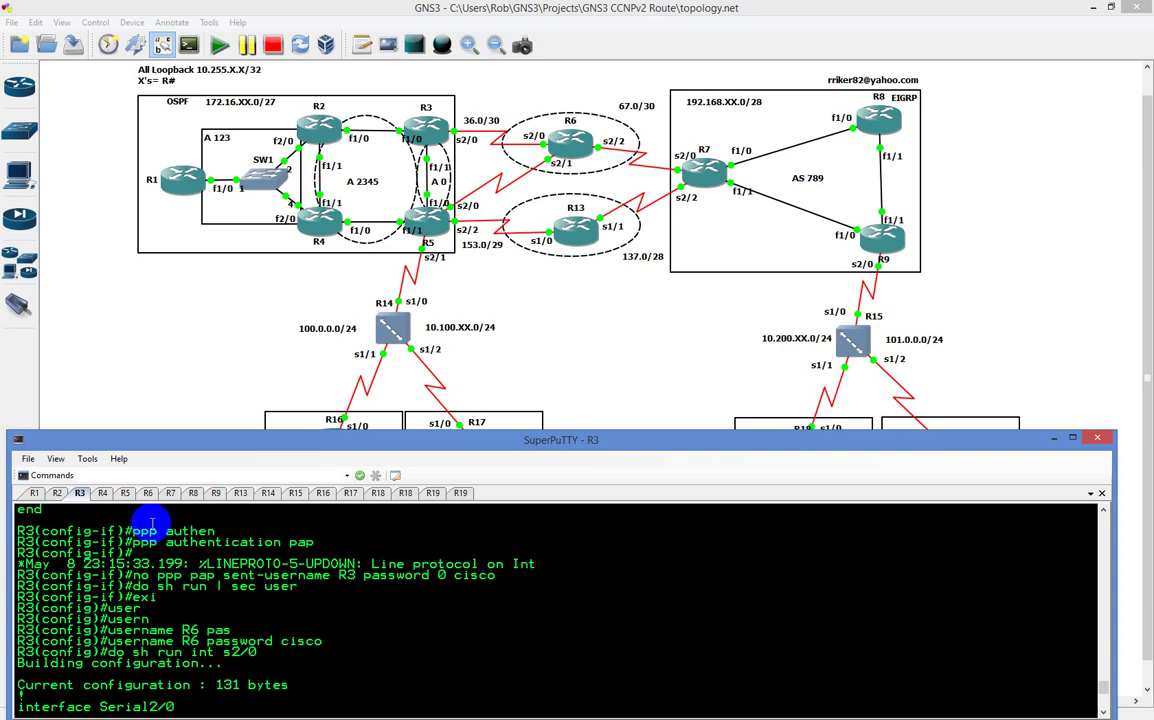
Step: On R6's Serial2/0, enter ppp pap sent-username R3 with its password
{"action": "left_click", "coordinate": [147, 493]}
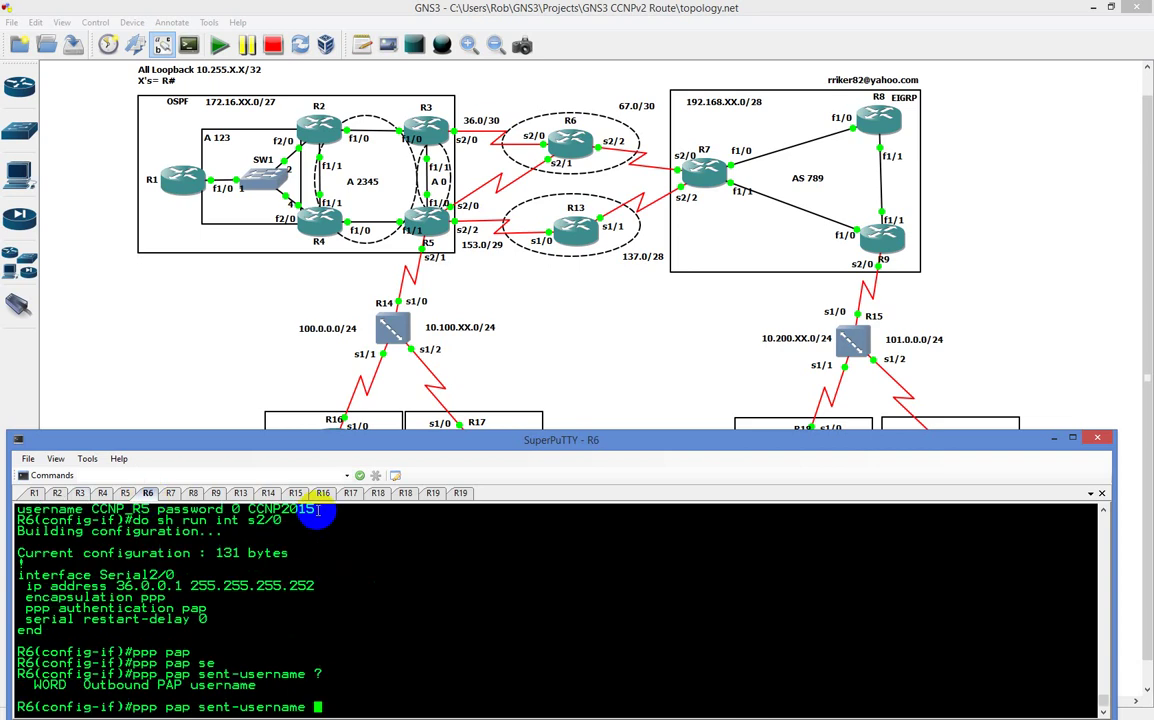
{"action": "type", "text": "R3 pas"}
{"action": "key", "text": "Tab"}
{"action": "type", "text": "cisco"}
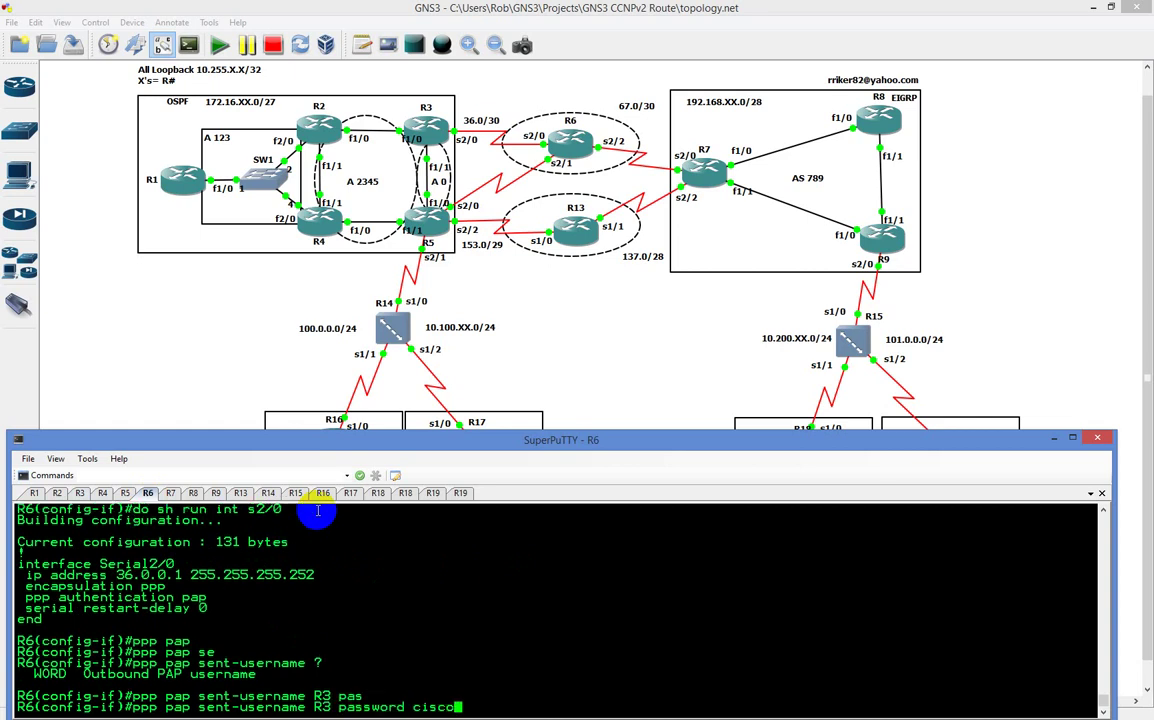
{"action": "key", "text": "Return"}
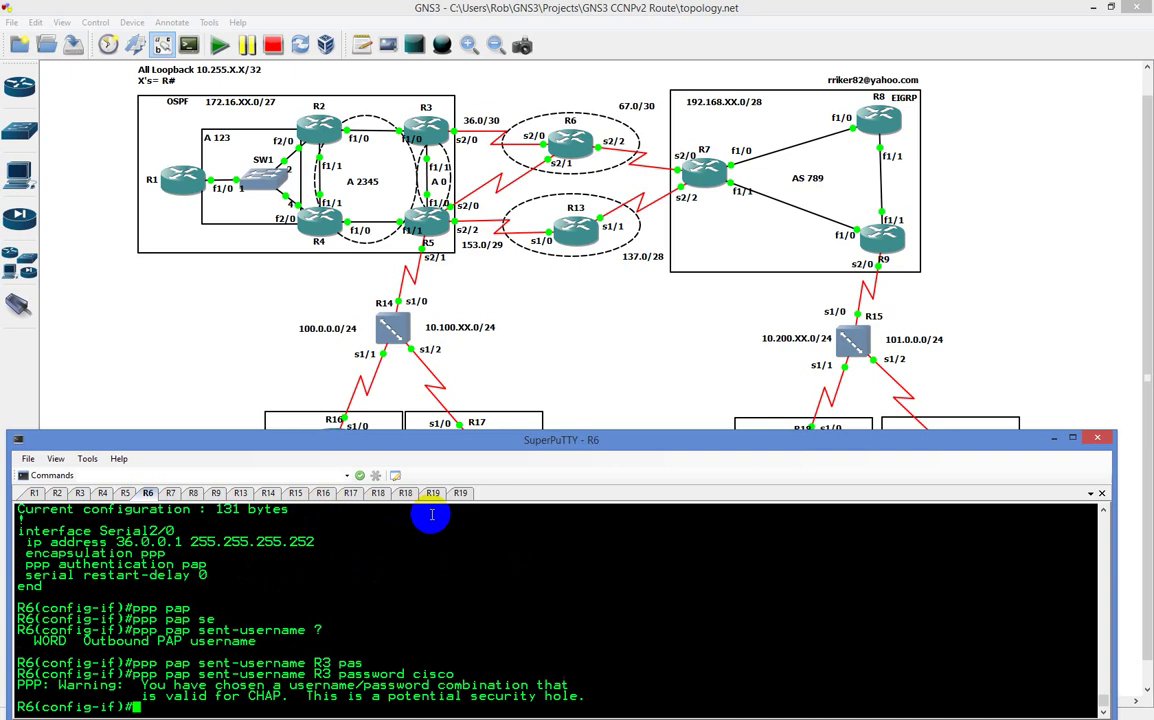
Step: Change R6's PAP sent-username from R3 to R6, keeping the same password
{"action": "key", "text": "Up"}
{"action": "key", "text": "Left"}
{"action": "key", "text": "Left"}
{"action": "key", "text": "Left"}
{"action": "key", "text": "Left"}
{"action": "key", "text": "Left"}
{"action": "key", "text": "Left"}
{"action": "key", "text": "Left"}
{"action": "key", "text": "Left"}
{"action": "key", "text": "Left"}
{"action": "key", "text": "Left"}
{"action": "key", "text": "Left"}
{"action": "key", "text": "Left"}
{"action": "key", "text": "Left"}
{"action": "key", "text": "Left"}
{"action": "key", "text": "Left"}
{"action": "key", "text": "BackSpace"}
{"action": "type", "text": "6"}
{"action": "key", "text": "Return"}
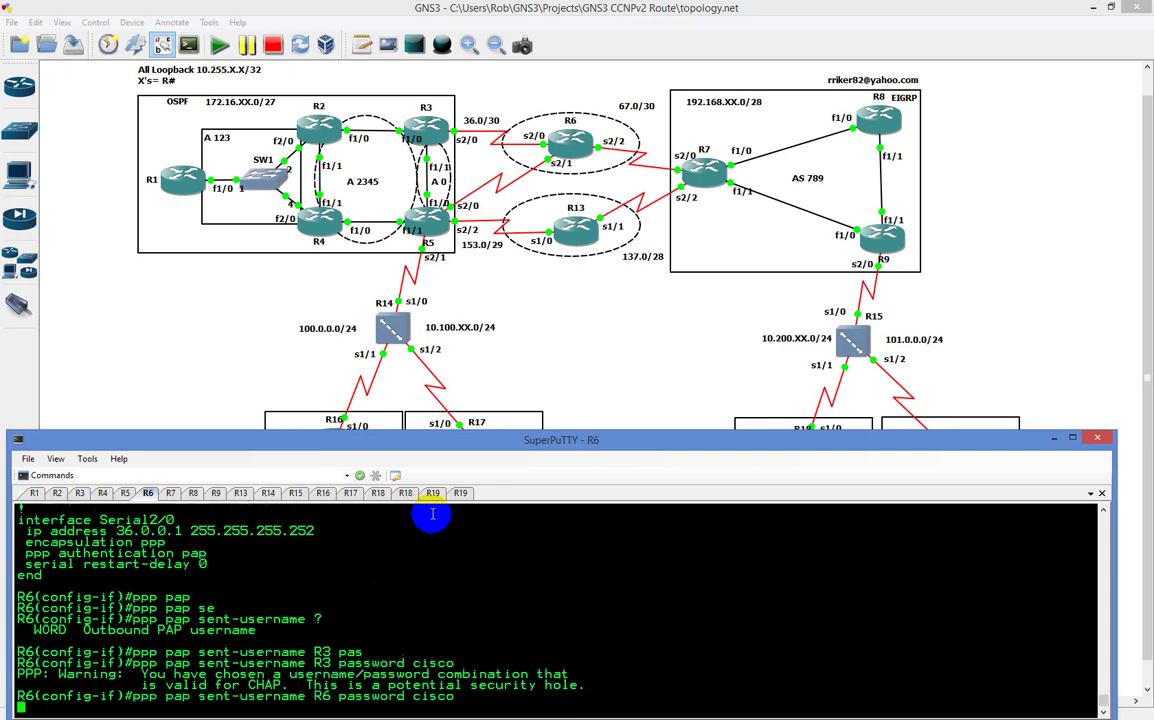